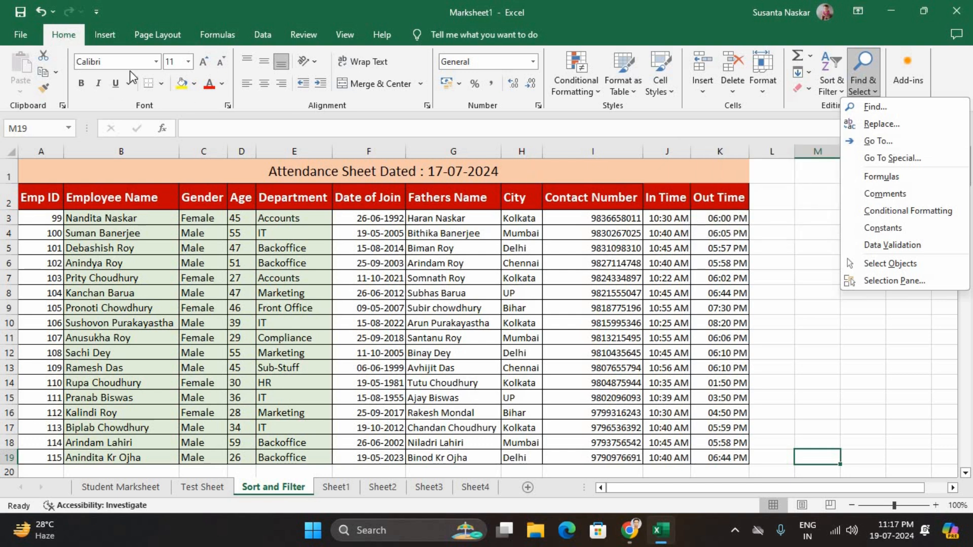
pyautogui.press('Escape')
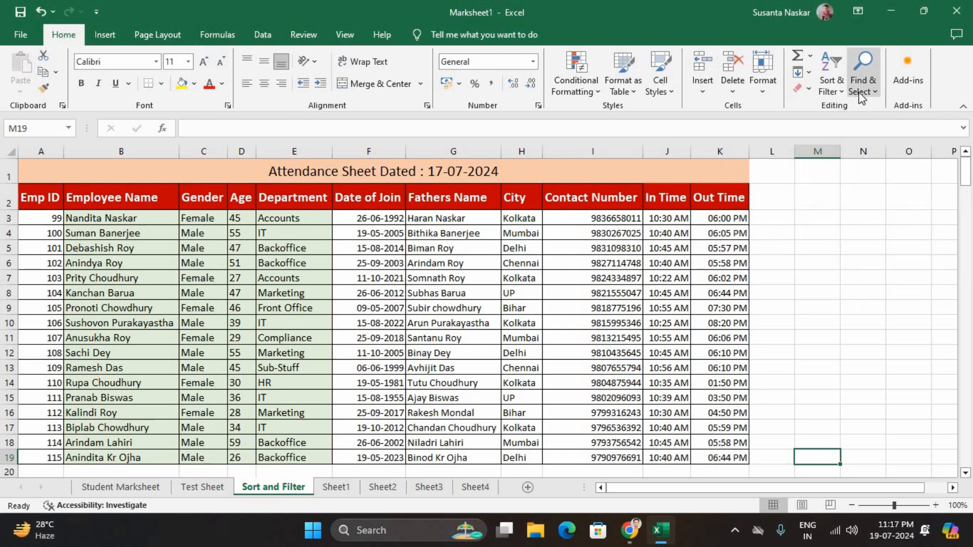
pyautogui.click(860, 95)
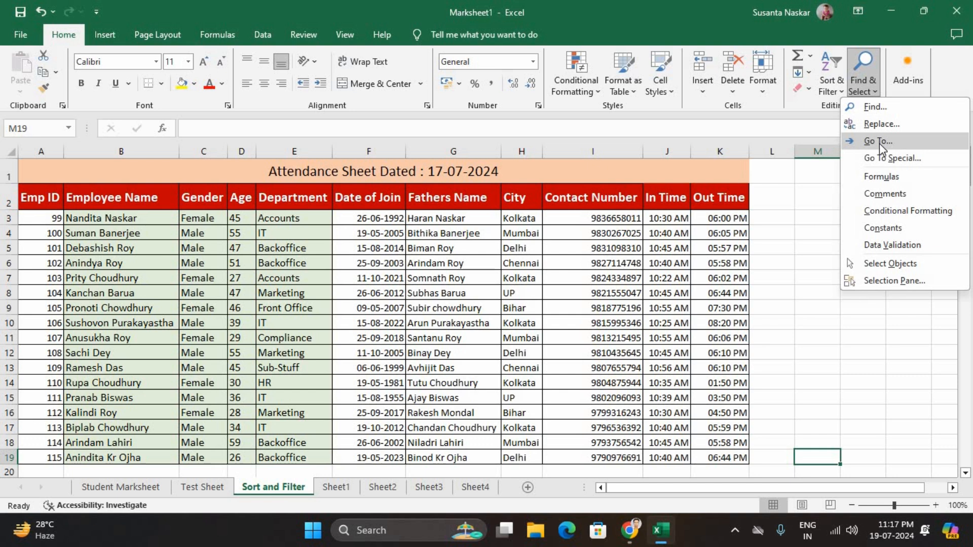
pyautogui.click(806, 316)
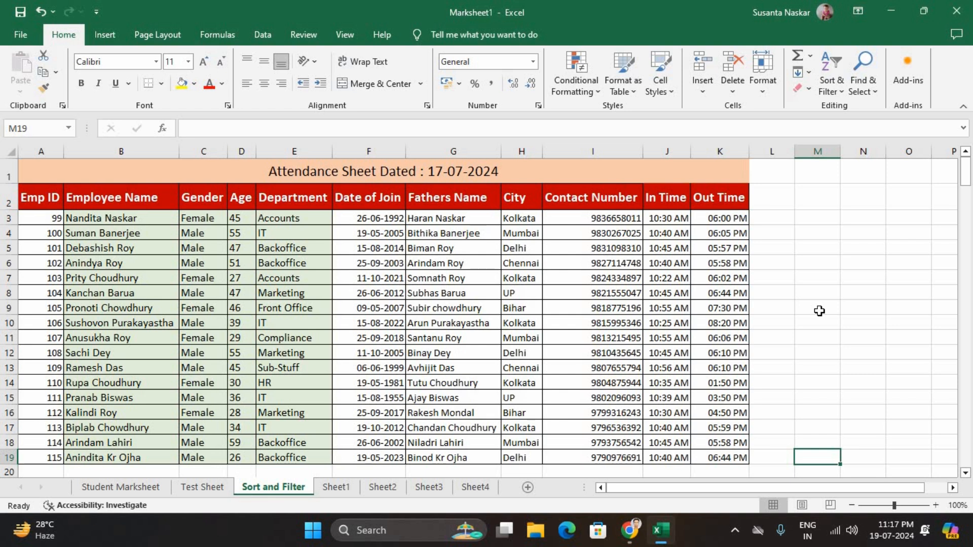
# - Look through the dated attendance tables stacked on the Sort and Filter sheet, starting with the 17-07-2024 table
pyautogui.scroll(-7, 819, 310)
pyautogui.scroll(7, 810, 311)
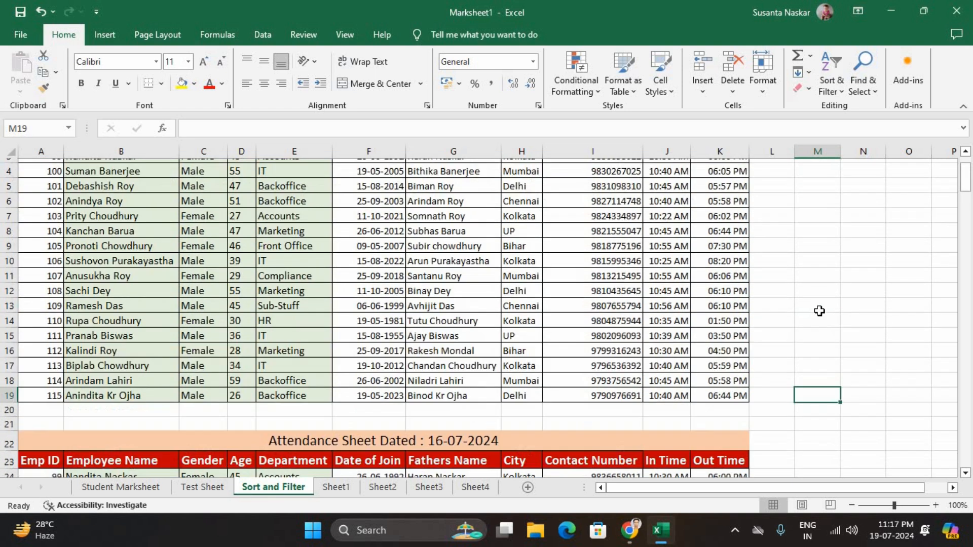
pyautogui.moveTo(967, 175)
pyautogui.mouseDown()
pyautogui.moveTo(971, 304)
pyautogui.moveTo(969, 165)
pyautogui.mouseUp()
pyautogui.click(444, 171)
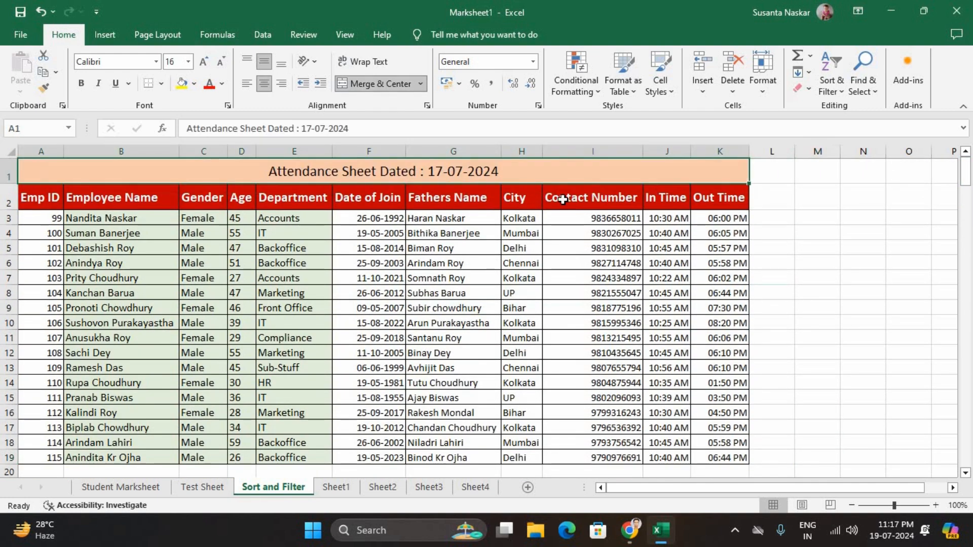
pyautogui.moveTo(969, 176)
pyautogui.mouseDown()
pyautogui.moveTo(971, 468)
pyautogui.moveTo(969, 163)
pyautogui.mouseUp()
pyautogui.click(478, 299)
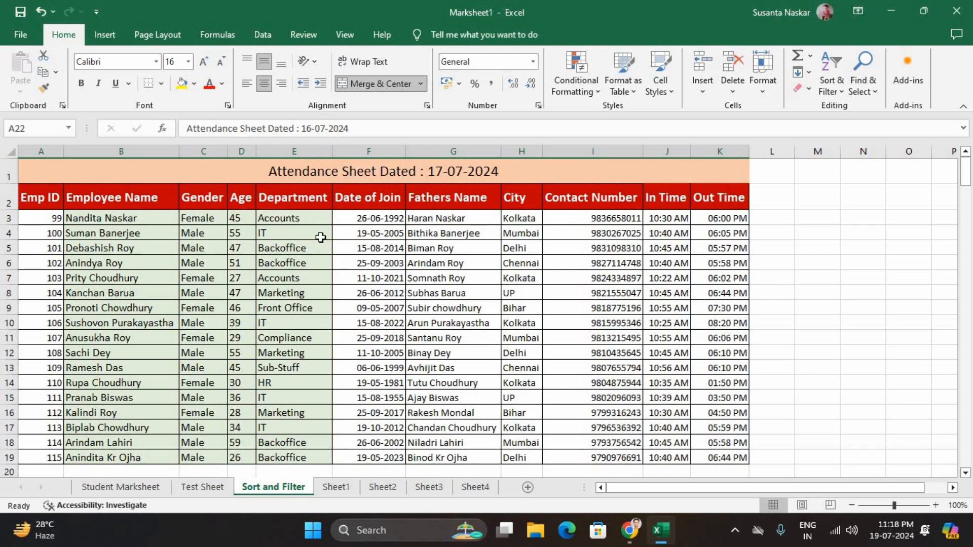
# - Browse the other worksheets, including Student Marksheet, Test Sheet, Sheet1 and Sheet2, and return to the first table on Sort and Filter
pyautogui.click(120, 488)
pyautogui.click(203, 488)
pyautogui.click(266, 487)
pyautogui.click(335, 487)
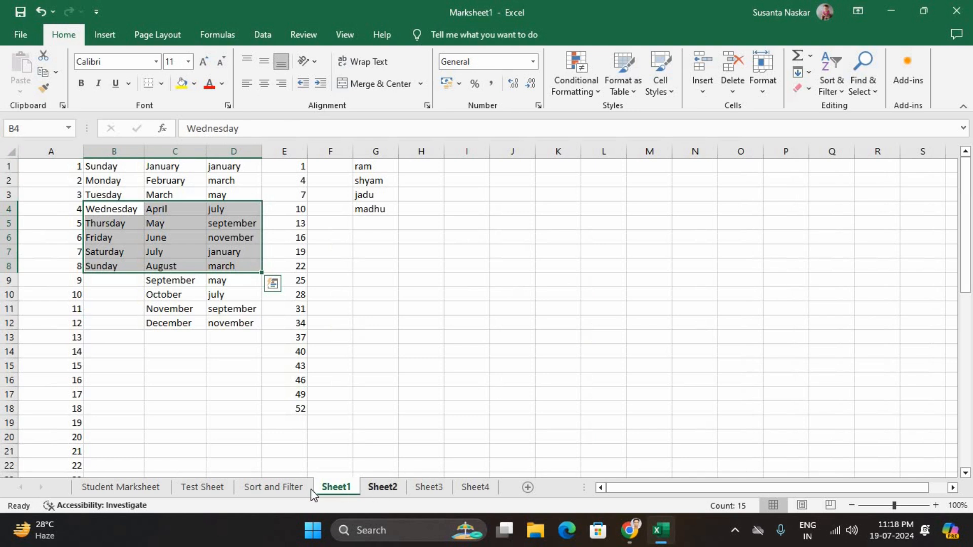
pyautogui.click(290, 488)
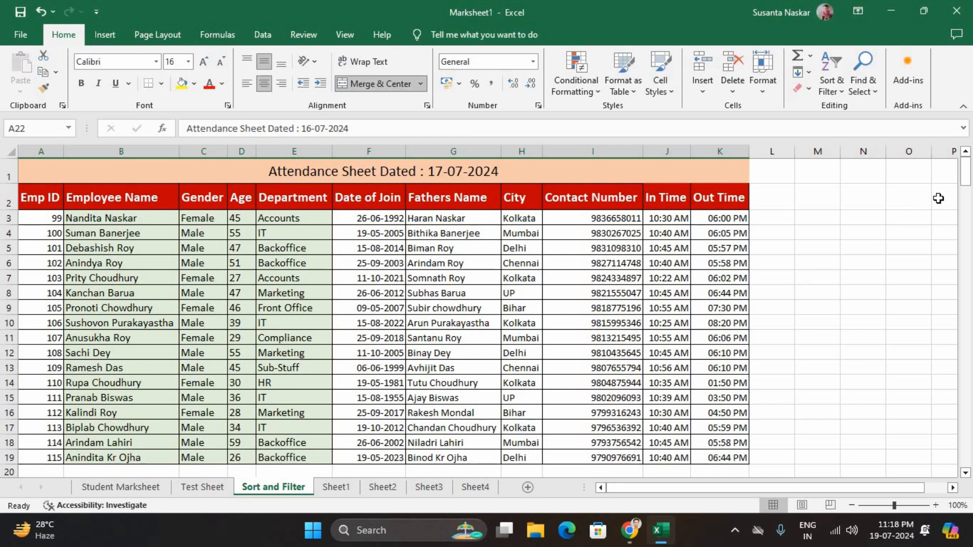
pyautogui.moveTo(969, 177); pyautogui.dragTo(927, 229)
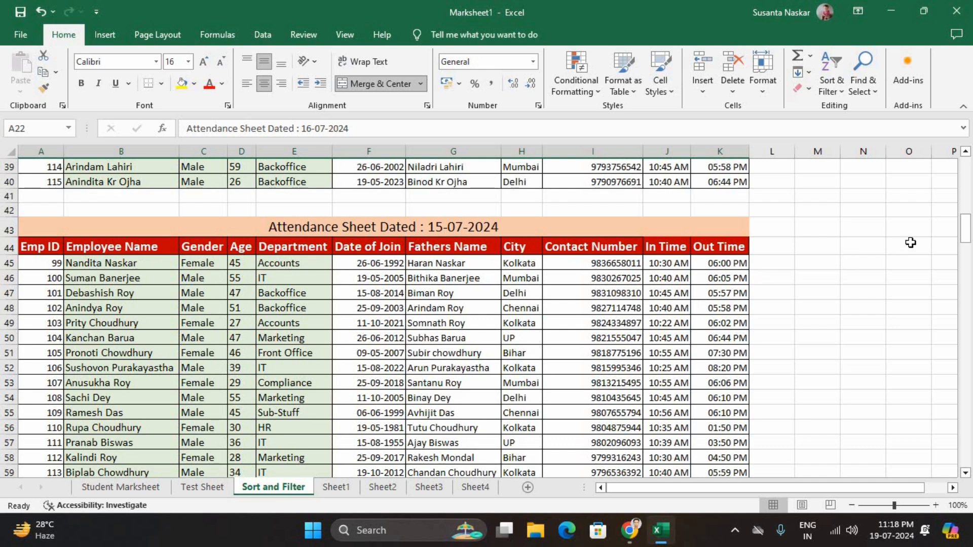
pyautogui.click(124, 487)
pyautogui.click(384, 489)
pyautogui.click(428, 374)
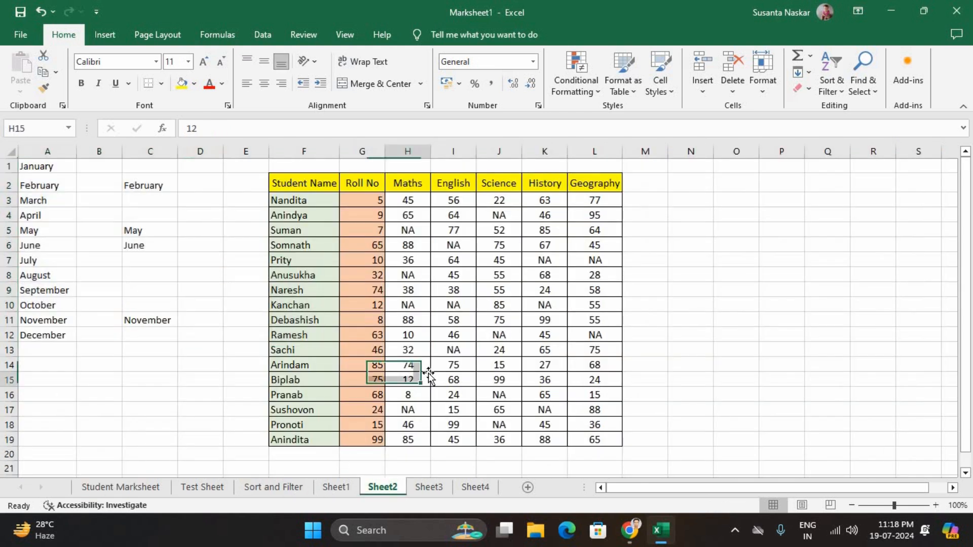
pyautogui.click(149, 488)
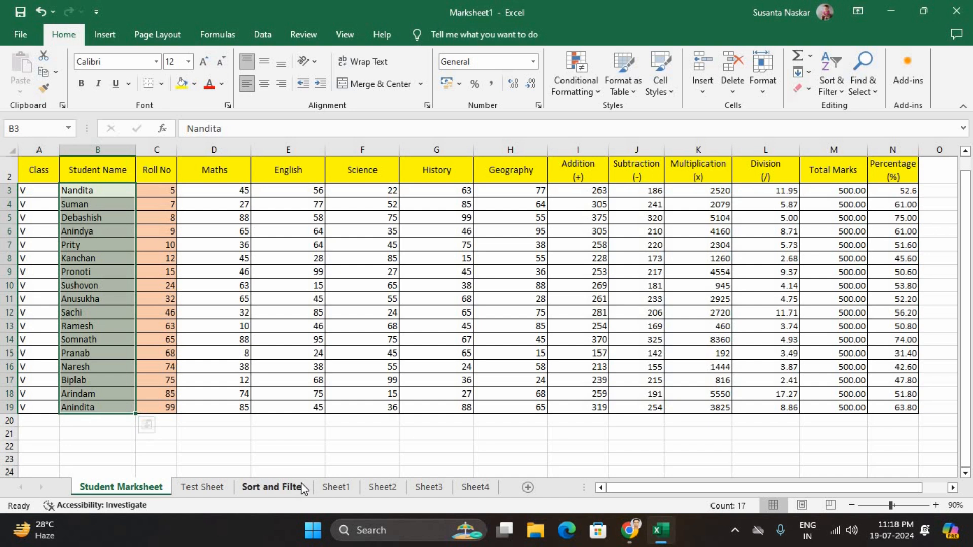
pyautogui.click(488, 353)
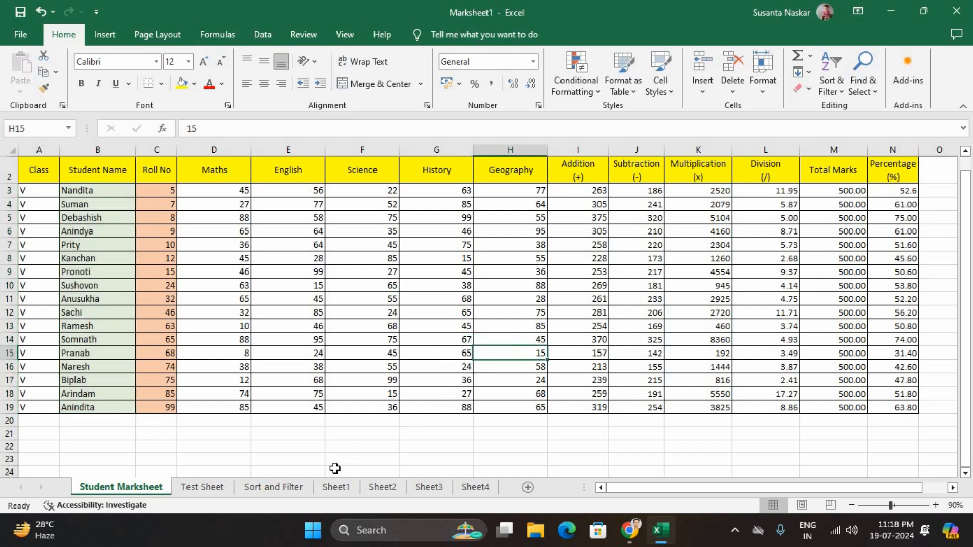
pyautogui.click(291, 488)
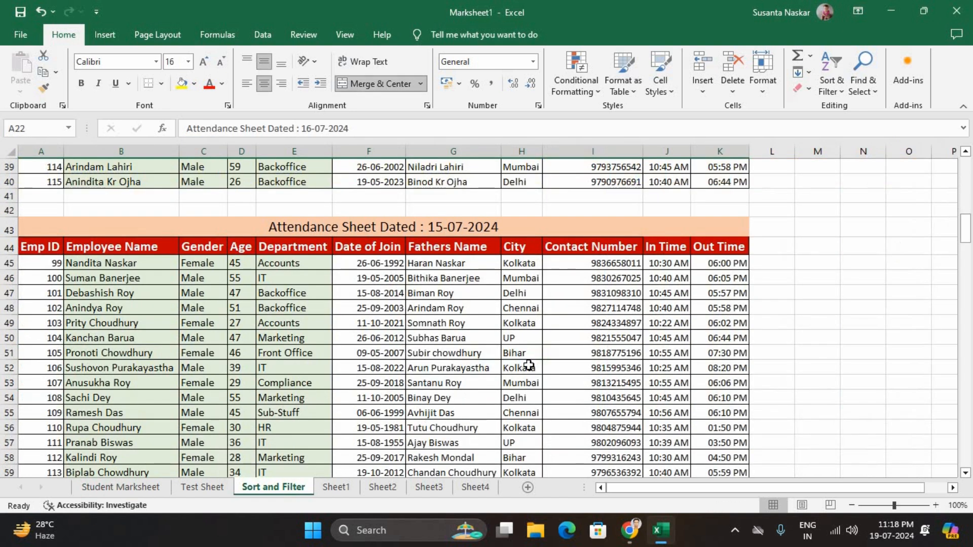
pyautogui.moveTo(964, 229); pyautogui.dragTo(967, 172)
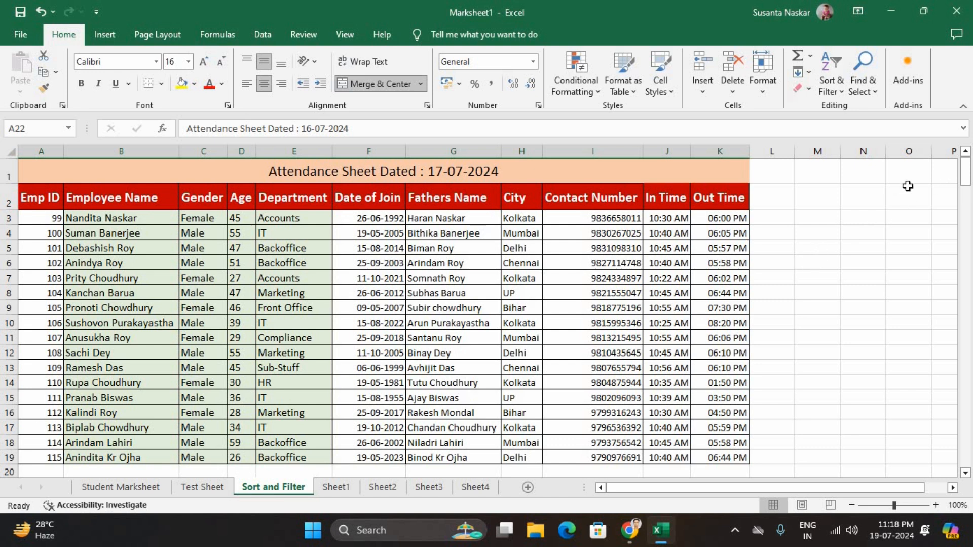
pyautogui.click(833, 220)
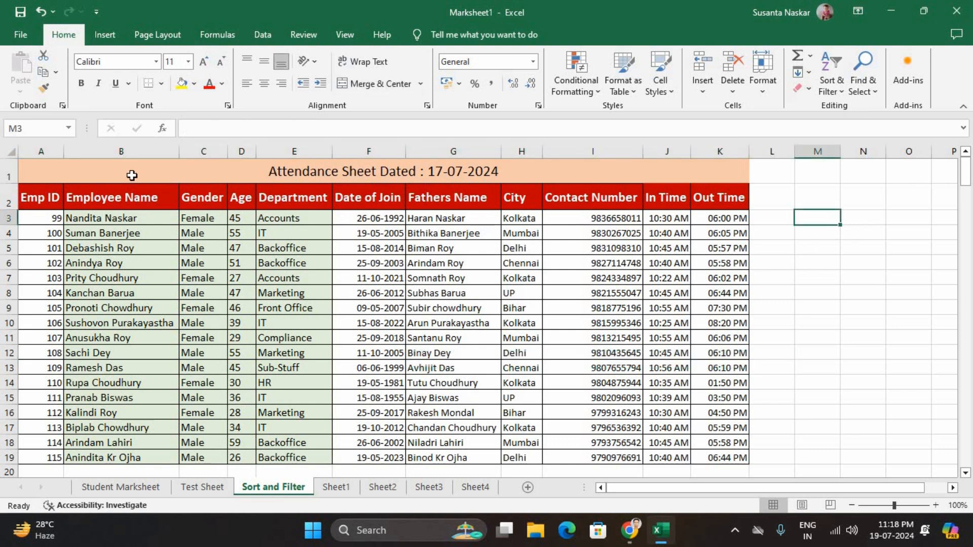
# - Define the workbook-scoped name Attendance_Sheet_Dated___17_07_2024 for the 17-07-2024 attendance table in A1:K19
pyautogui.moveTo(130, 173); pyautogui.dragTo(510, 456)
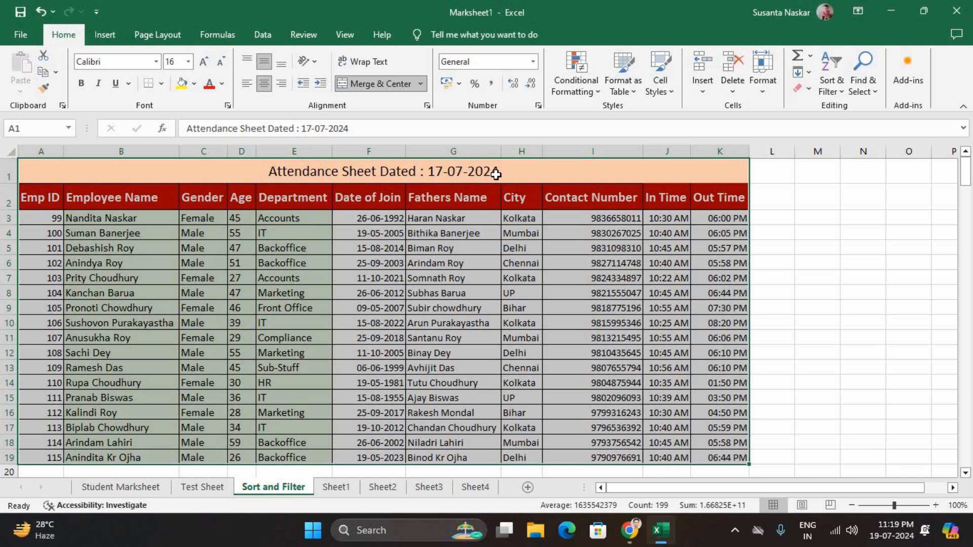
pyautogui.click(320, 305)
pyautogui.moveTo(135, 173); pyautogui.dragTo(435, 458)
pyautogui.rightClick(481, 365)
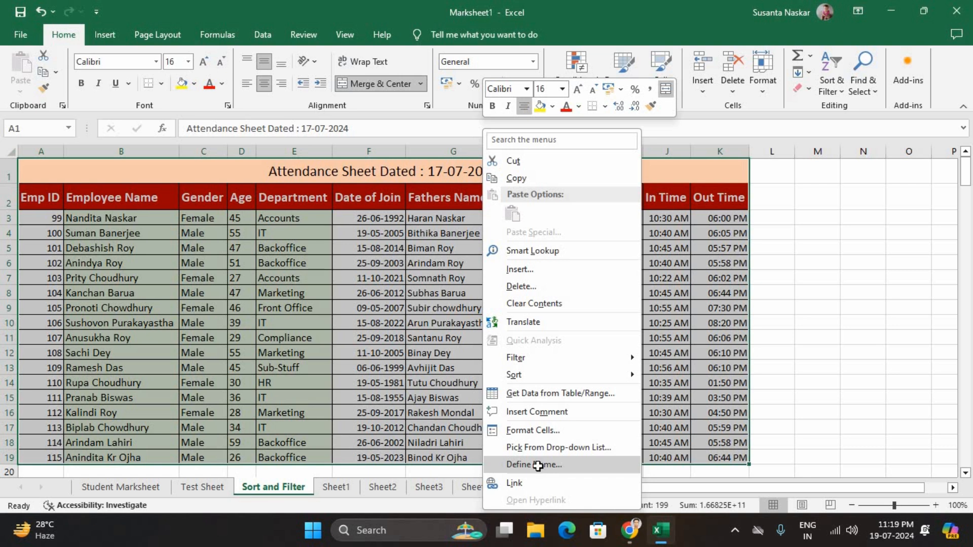
pyautogui.click(538, 467)
pyautogui.moveTo(541, 364); pyautogui.dragTo(772, 222)
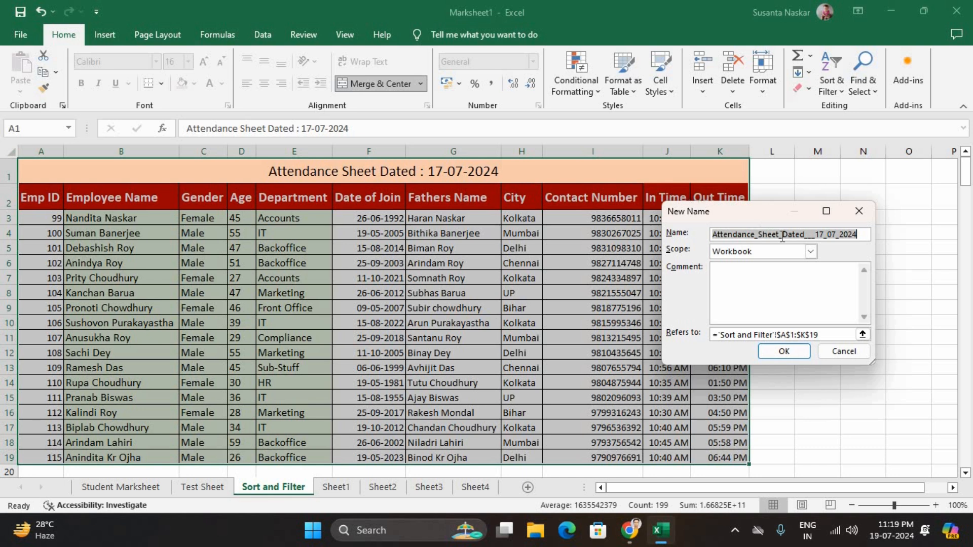
pyautogui.click(810, 236)
pyautogui.moveTo(856, 233); pyautogui.dragTo(701, 241)
pyautogui.click(784, 351)
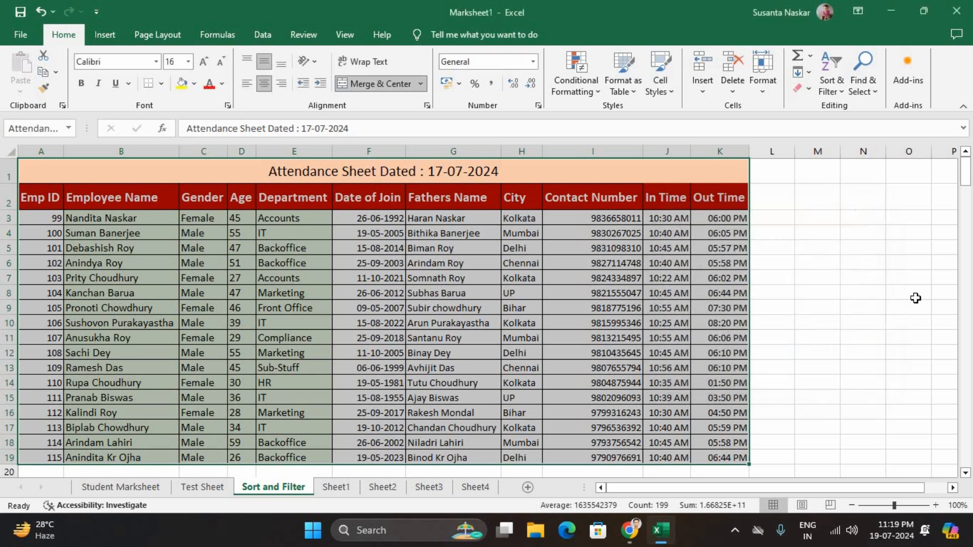
# - Define the workbook-scoped name Attendance_Sheet_Dated___16_07_2024 for the 16-07-2024 attendance table in A22:K40
pyautogui.moveTo(965, 183); pyautogui.dragTo(965, 203)
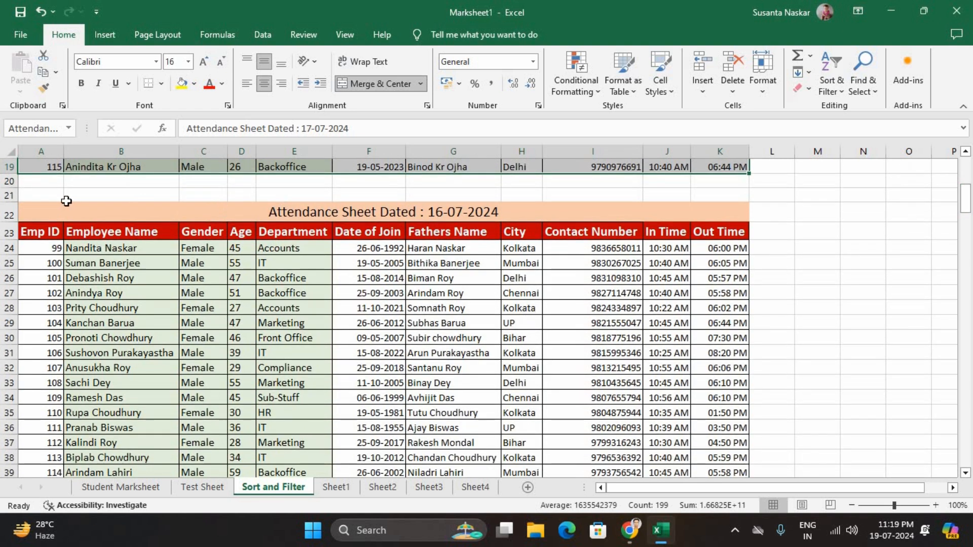
pyautogui.moveTo(48, 213); pyautogui.dragTo(392, 444)
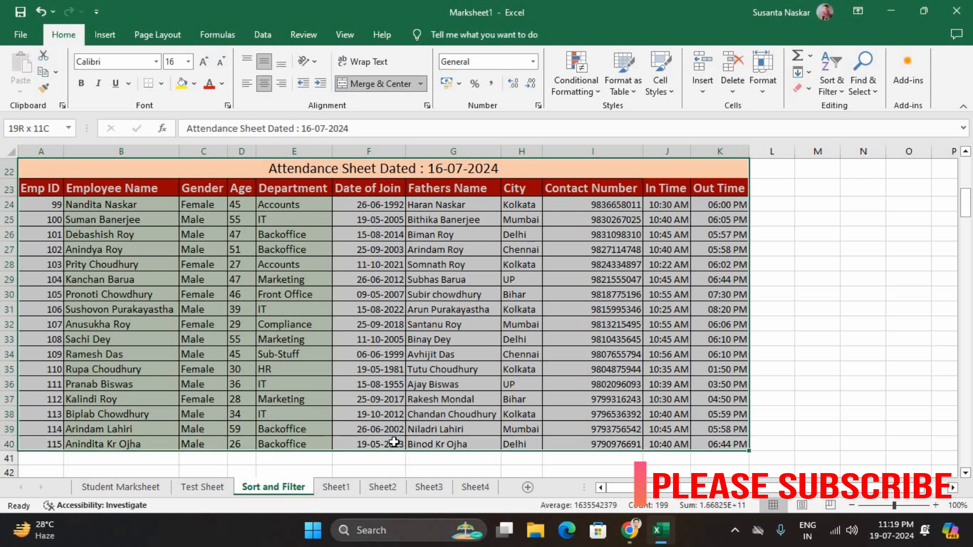
pyautogui.rightClick(639, 262)
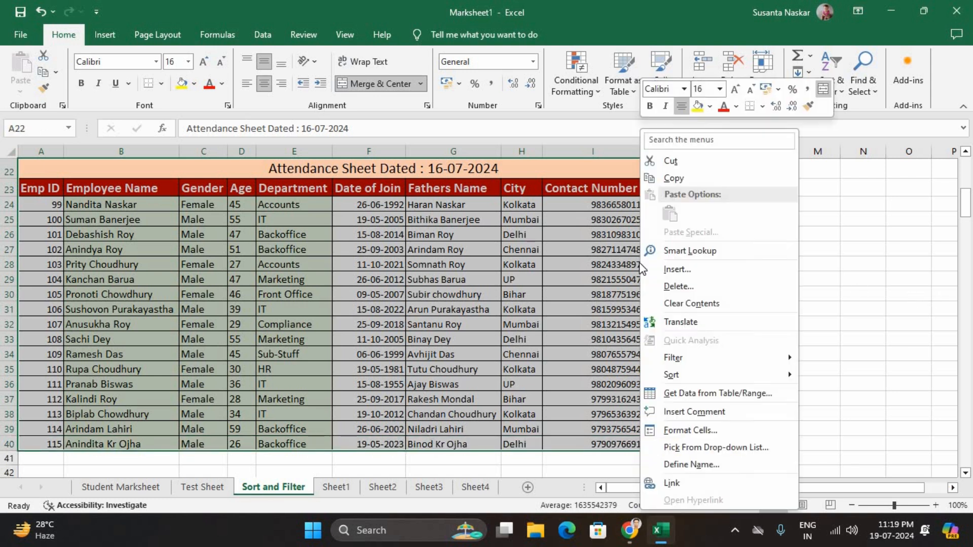
pyautogui.click(694, 464)
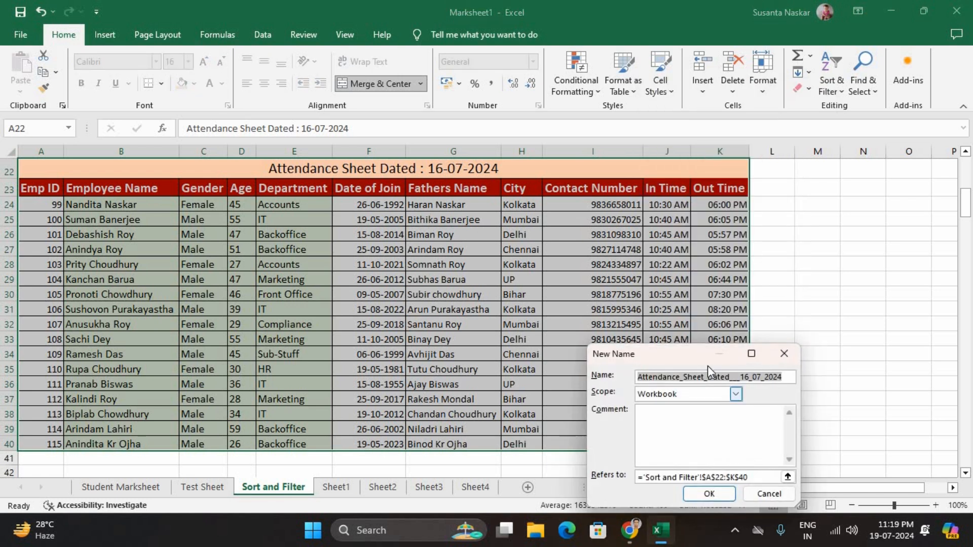
pyautogui.moveTo(703, 349); pyautogui.dragTo(751, 238)
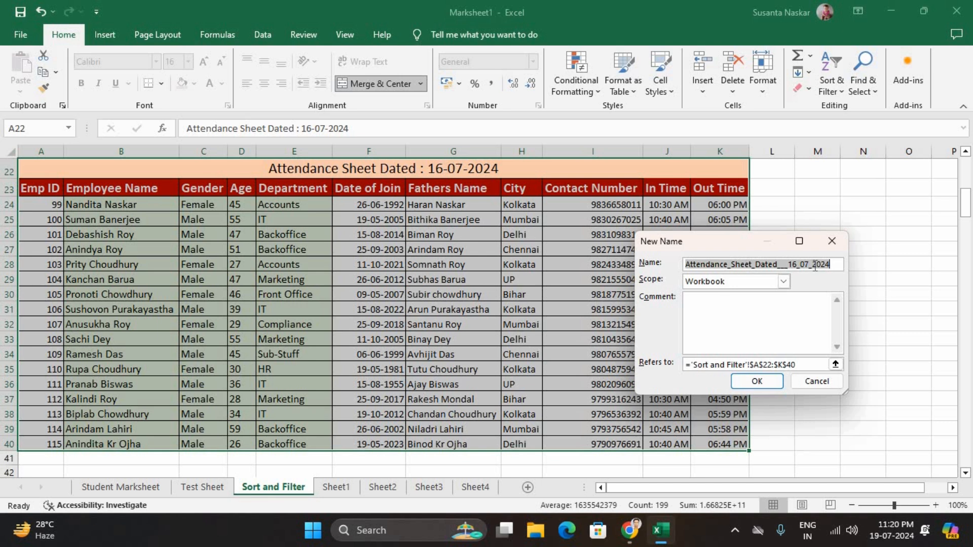
pyautogui.click(758, 382)
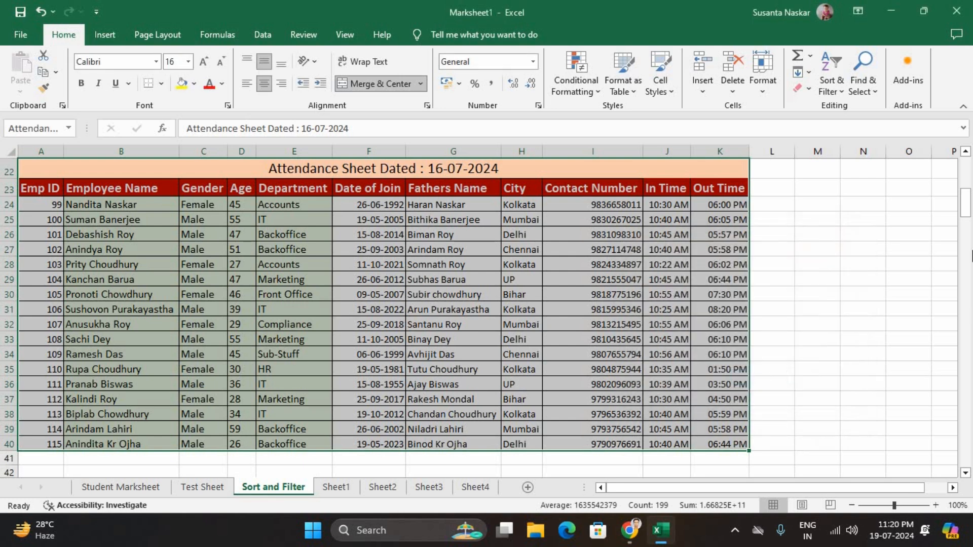
# - Define the workbook-scoped name Attendance_Sheet_Dated___15_07_2024 for the 15-07-2024 attendance table in A43:K61
pyautogui.moveTo(967, 213); pyautogui.dragTo(968, 230)
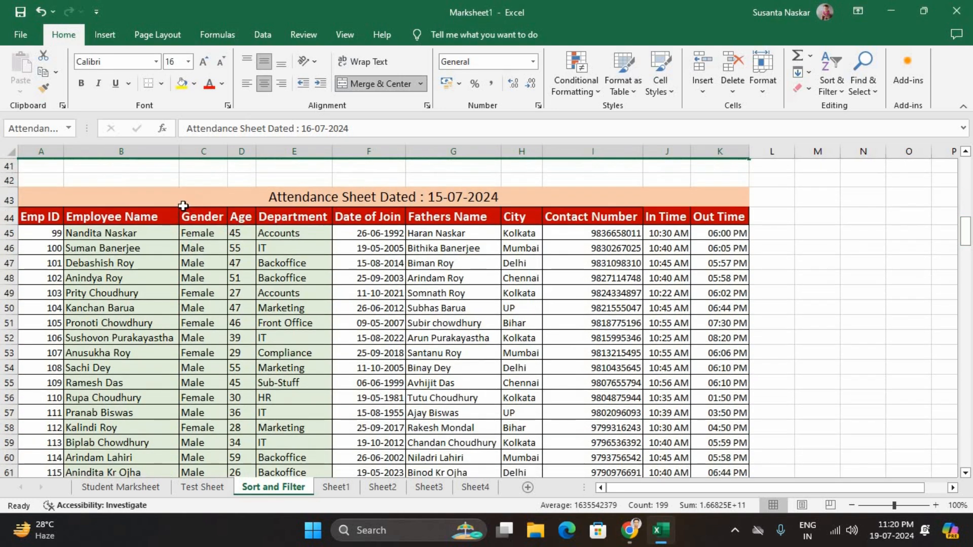
pyautogui.moveTo(167, 200); pyautogui.dragTo(498, 433)
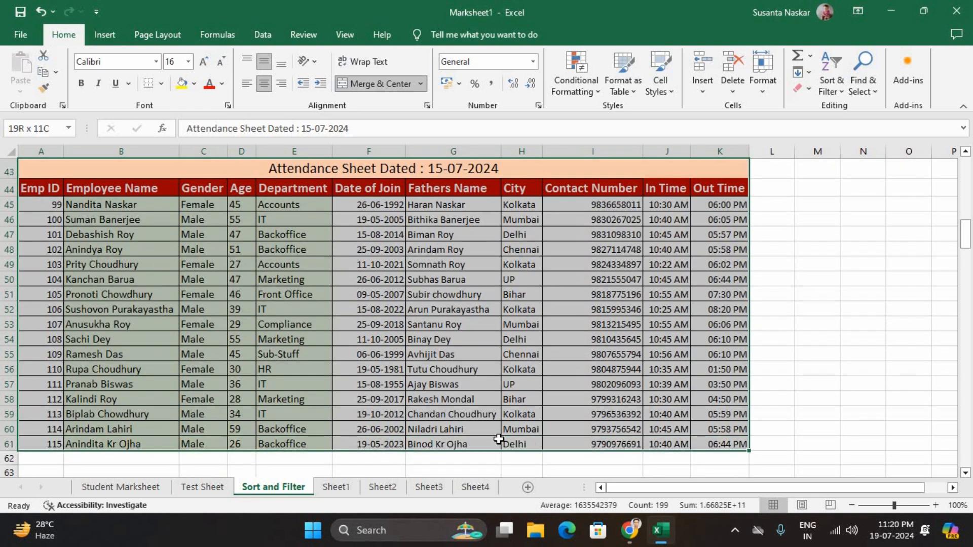
pyautogui.rightClick(500, 363)
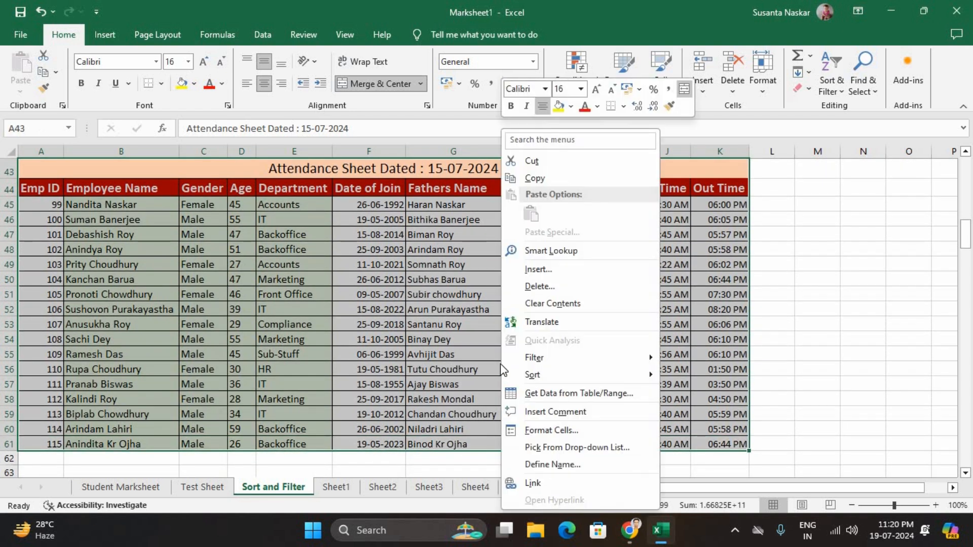
pyautogui.click(533, 467)
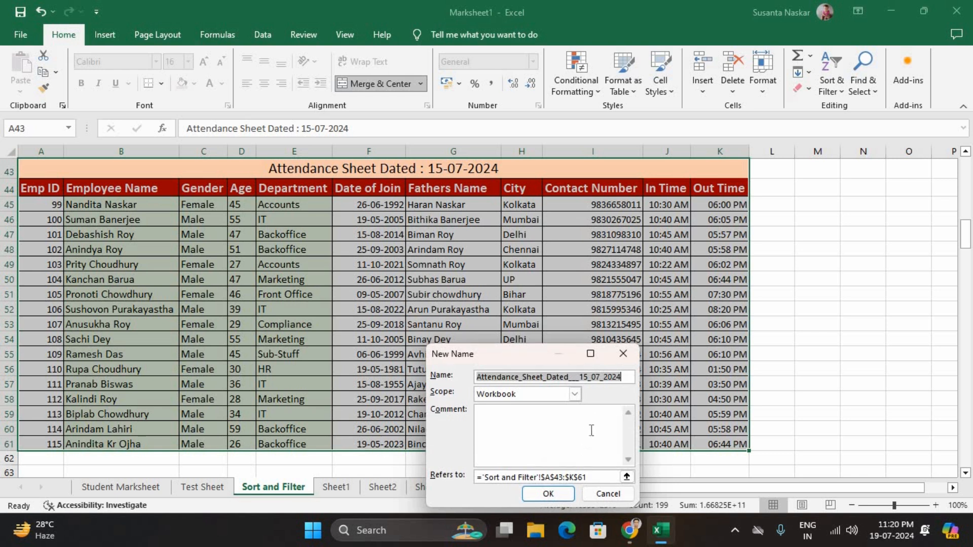
pyautogui.click(554, 489)
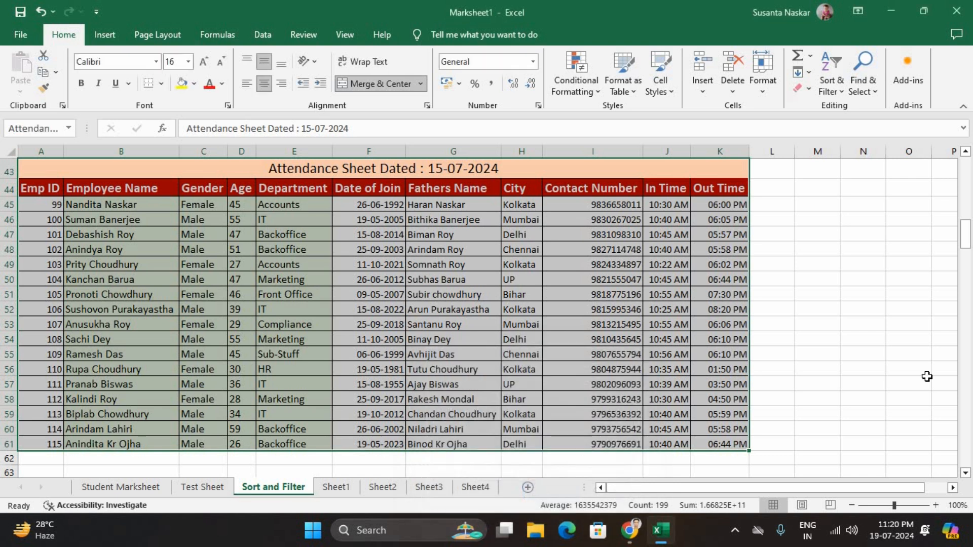
# - Define the workbook-scoped name Attendance_Sheet_Dated___14_07_2024 for the 14-07-2024 attendance table in A64:K82
pyautogui.moveTo(965, 234); pyautogui.dragTo(965, 254)
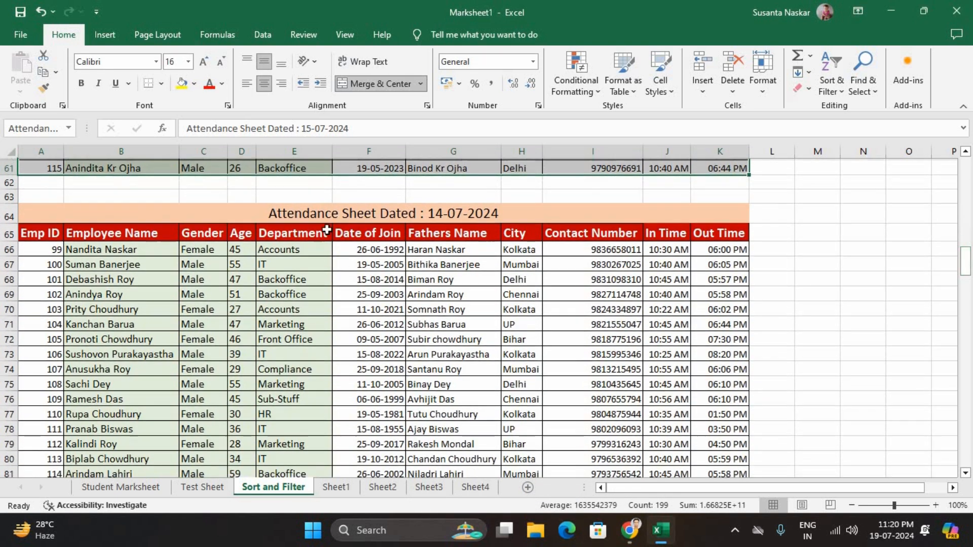
pyautogui.moveTo(365, 212); pyautogui.dragTo(440, 440)
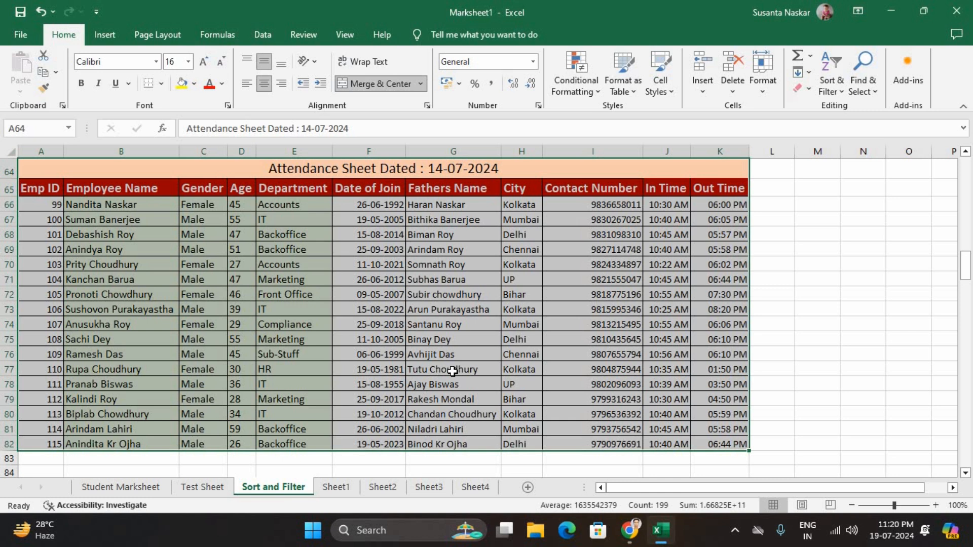
pyautogui.rightClick(452, 372)
pyautogui.click(499, 461)
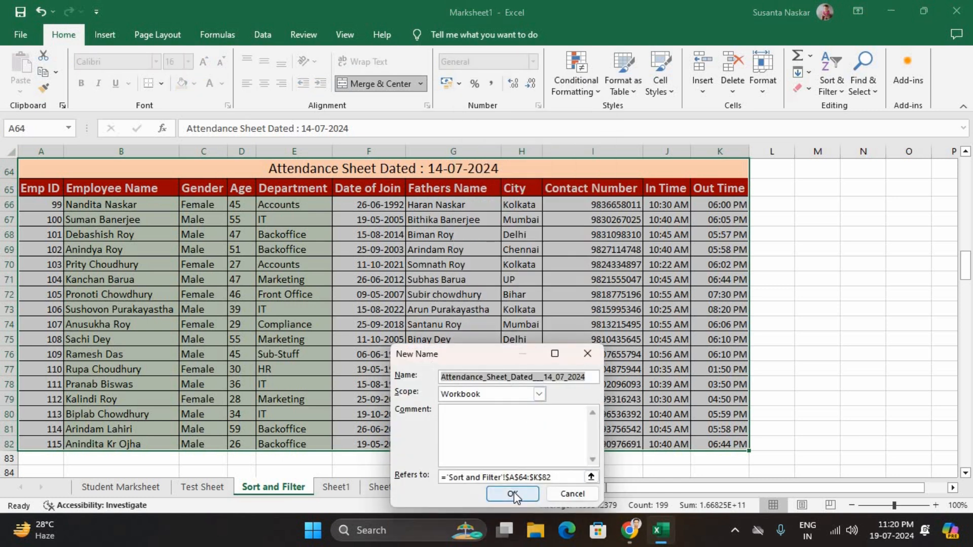
pyautogui.click(513, 493)
# - Define the workbook-scoped name Attendance_Sheet_Dated___13_07_2024 for the 13-07-2024 attendance table in A85:K103
pyautogui.moveTo(965, 271); pyautogui.dragTo(967, 304)
pyautogui.moveTo(217, 200); pyautogui.dragTo(503, 444)
pyautogui.rightClick(509, 385)
pyautogui.click(596, 342)
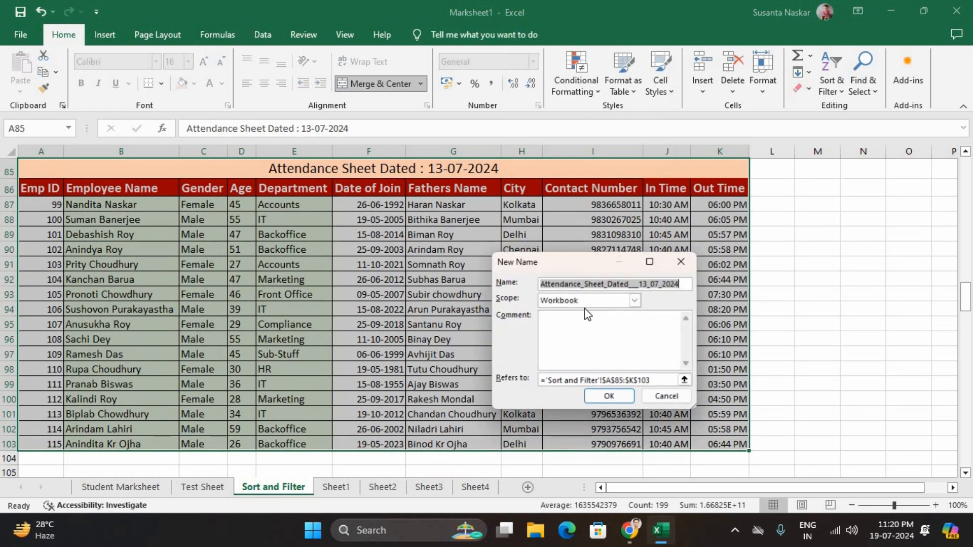
pyautogui.click(611, 400)
# - Define the workbook-scoped name Attendance_Sheet_Dated___12_07_2024 for the 12-07-2024 attendance table in A106:K124
pyautogui.moveTo(965, 299); pyautogui.dragTo(965, 324)
pyautogui.moveTo(227, 256); pyautogui.dragTo(285, 425)
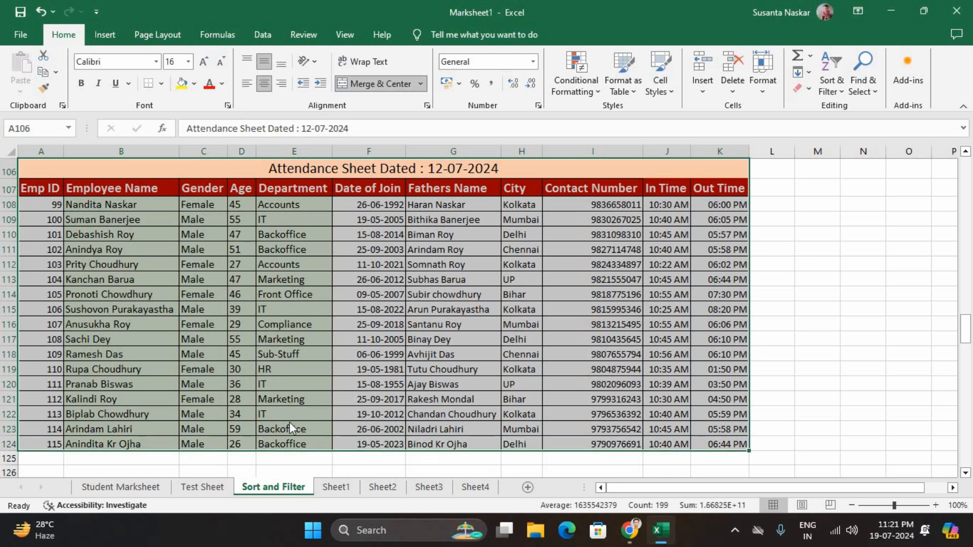
pyautogui.rightClick(290, 428)
pyautogui.click(338, 377)
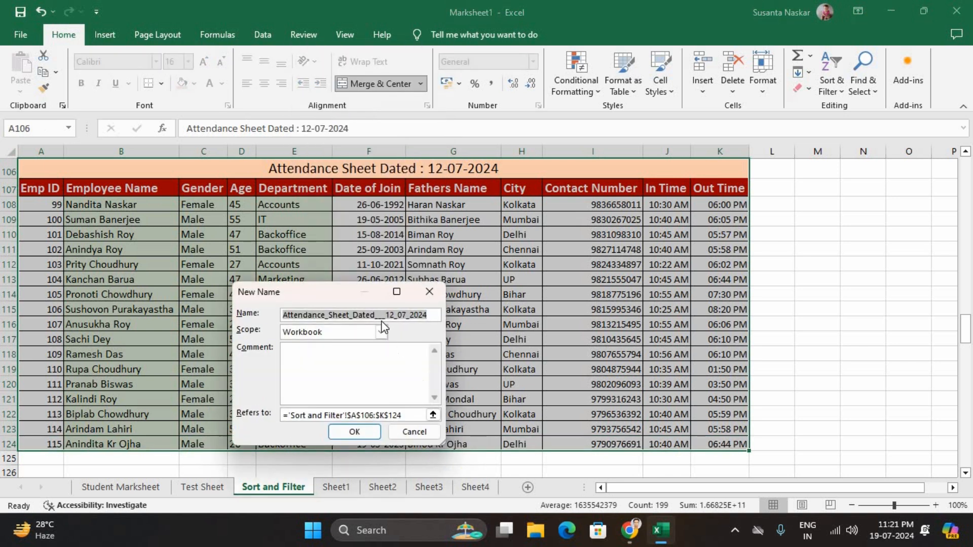
pyautogui.click(354, 431)
# - Define the name Attendance_Sheet_Dated___11_07_2024 for the 11-07-2024 attendance table in A127:K145
pyautogui.moveTo(965, 332); pyautogui.dragTo(965, 356)
pyautogui.moveTo(195, 214); pyautogui.dragTo(208, 445)
pyautogui.rightClick(328, 383)
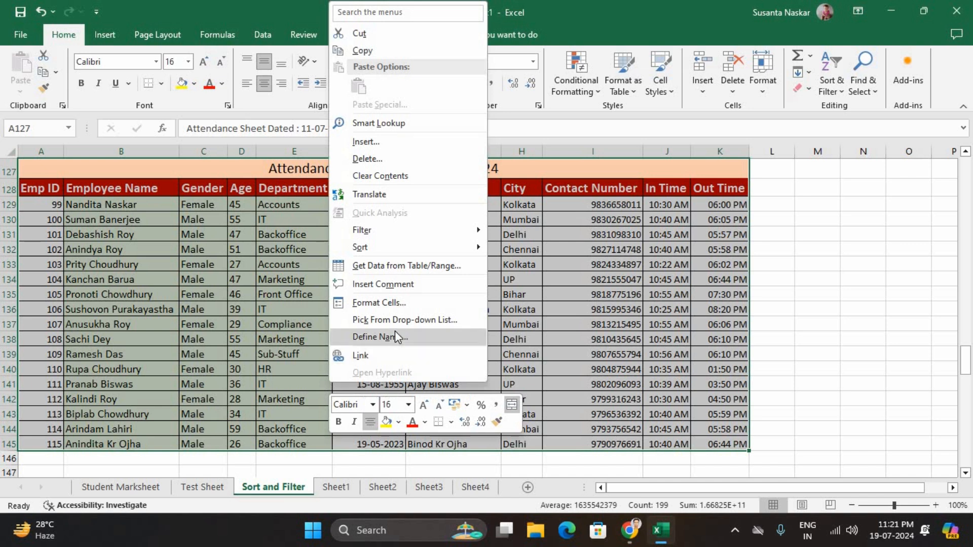
pyautogui.click(394, 337)
pyautogui.click(412, 388)
# - Define the workbook-scoped name Attendance_Sheet_Dated___10_07_2024 for the 10-07-2024 attendance table in A148:K166
pyautogui.moveTo(966, 374); pyautogui.dragTo(967, 390)
pyautogui.moveTo(259, 258); pyautogui.dragTo(304, 378)
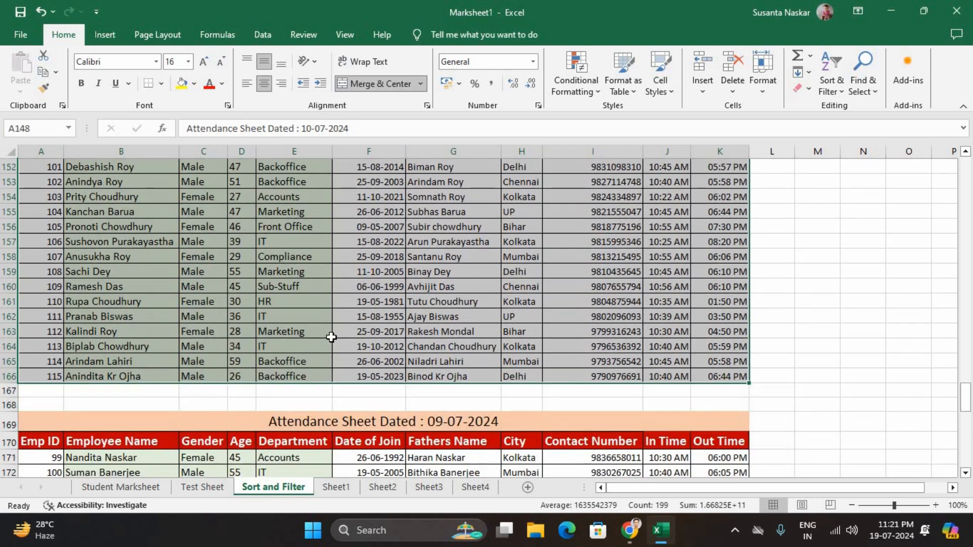
pyautogui.rightClick(331, 337)
pyautogui.click(405, 461)
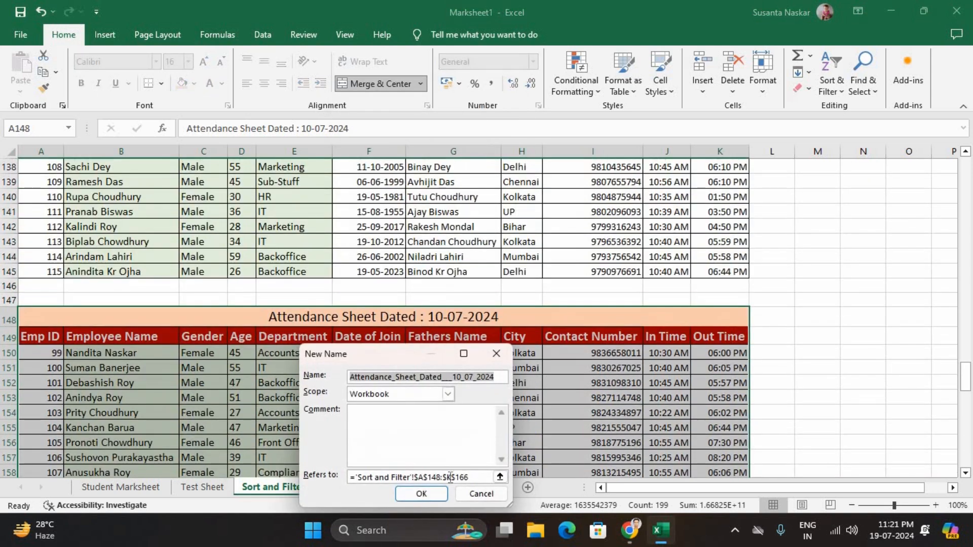
pyautogui.click(430, 495)
# - Define the workbook-scoped name Attendance_Sheet_Dated___09_07_2024 for the 09-07-2024 attendance table in A169:K187
pyautogui.moveTo(966, 382); pyautogui.dragTo(966, 408)
pyautogui.moveTo(240, 313); pyautogui.dragTo(297, 440)
pyautogui.rightClick(310, 417)
pyautogui.click(359, 369)
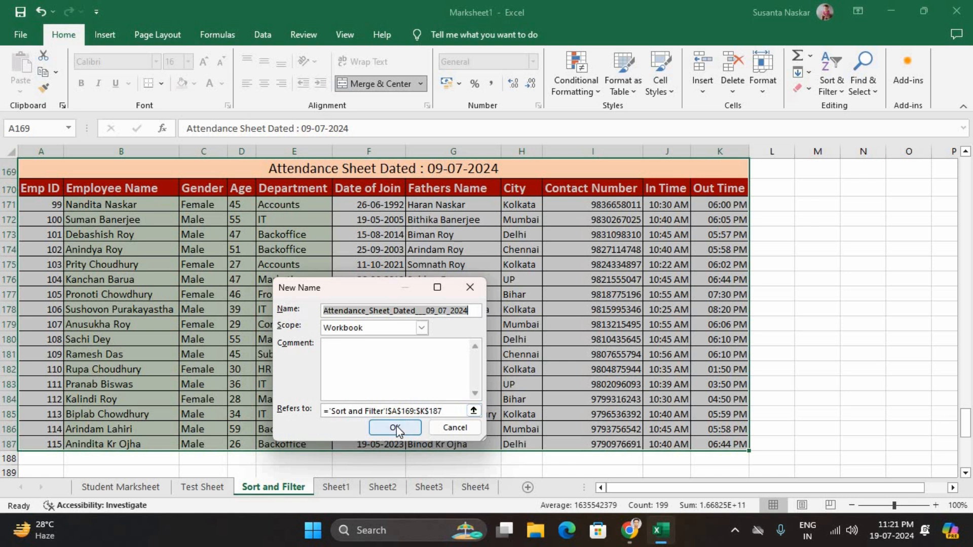
pyautogui.click(395, 429)
# - Define the workbook-scoped name Attendance_Sheet_Dated___08_07_2024 for the 08-07-2024 attendance table in A190:K208
pyautogui.moveTo(969, 428); pyautogui.dragTo(967, 447)
pyautogui.moveTo(197, 295); pyautogui.dragTo(749, 431)
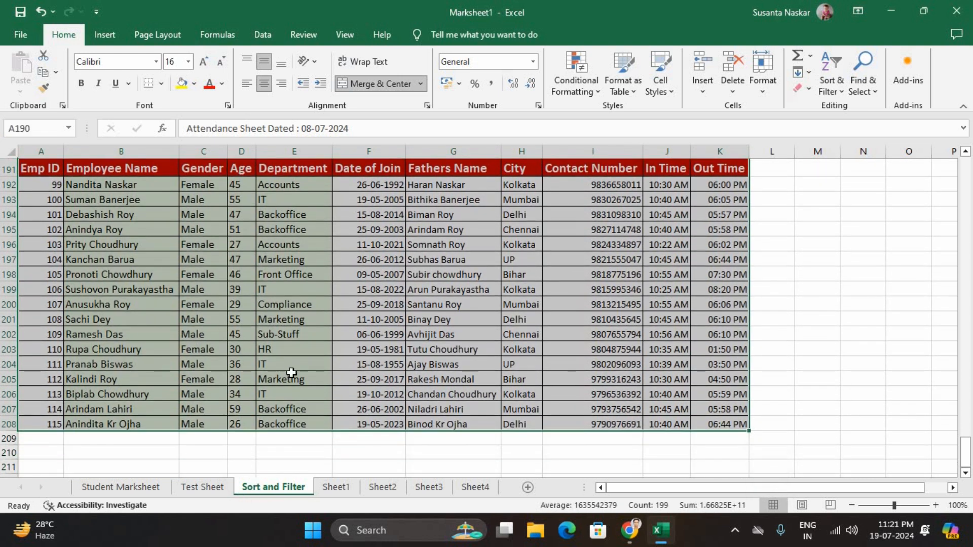
pyautogui.rightClick(293, 375)
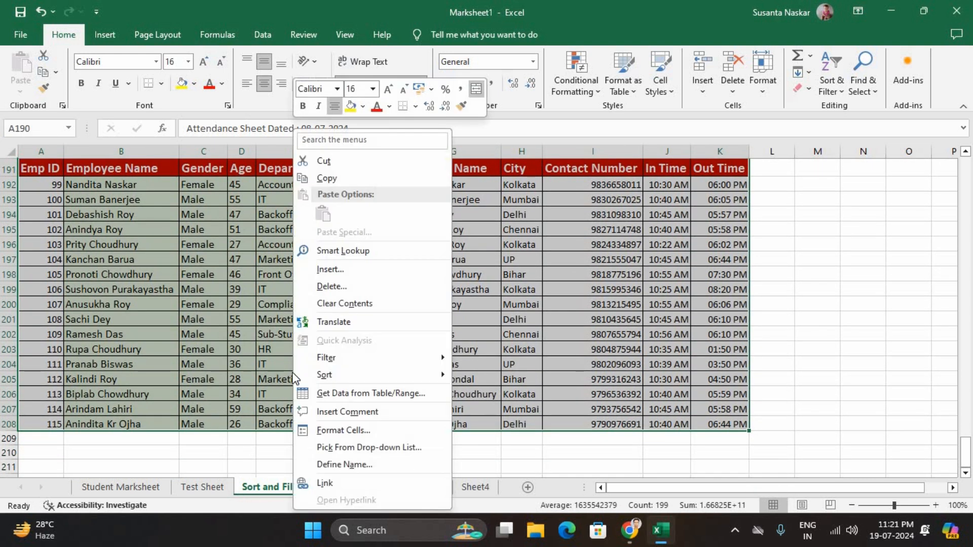
pyautogui.click(361, 464)
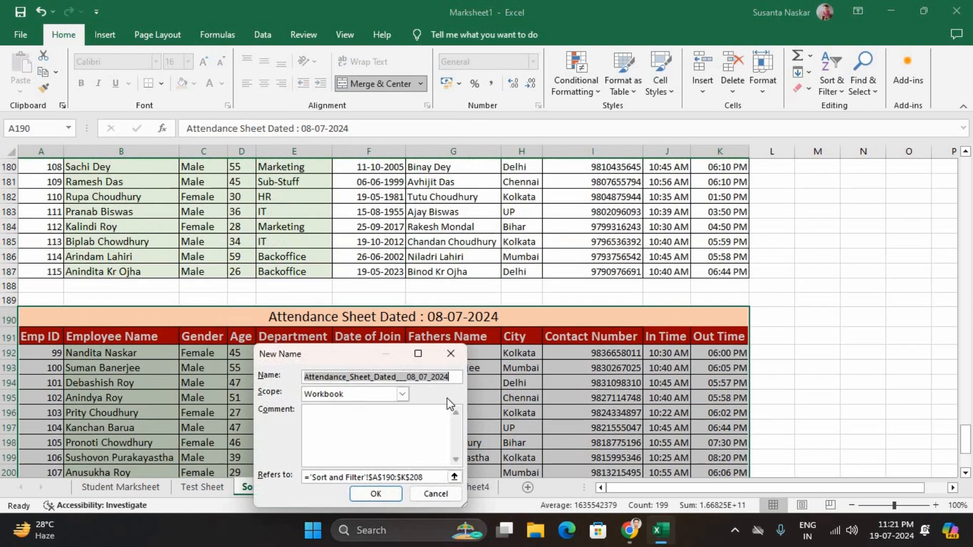
pyautogui.click(381, 493)
# - Return to the 17-07-2024 title in A1 and review the defined attendance names offered by Go To
pyautogui.moveTo(966, 444); pyautogui.dragTo(966, 462)
pyautogui.scroll(20, 845, 336)
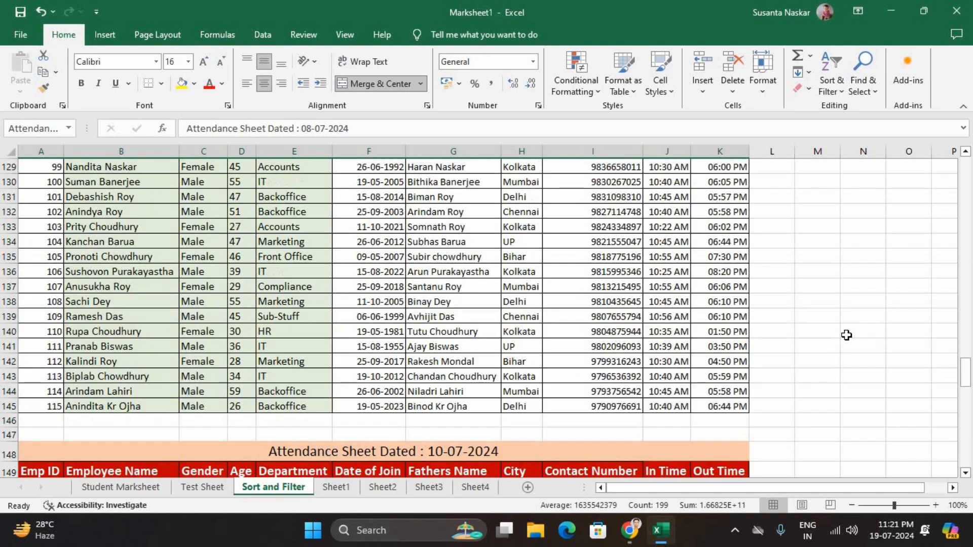
pyautogui.scroll(9, 846, 335)
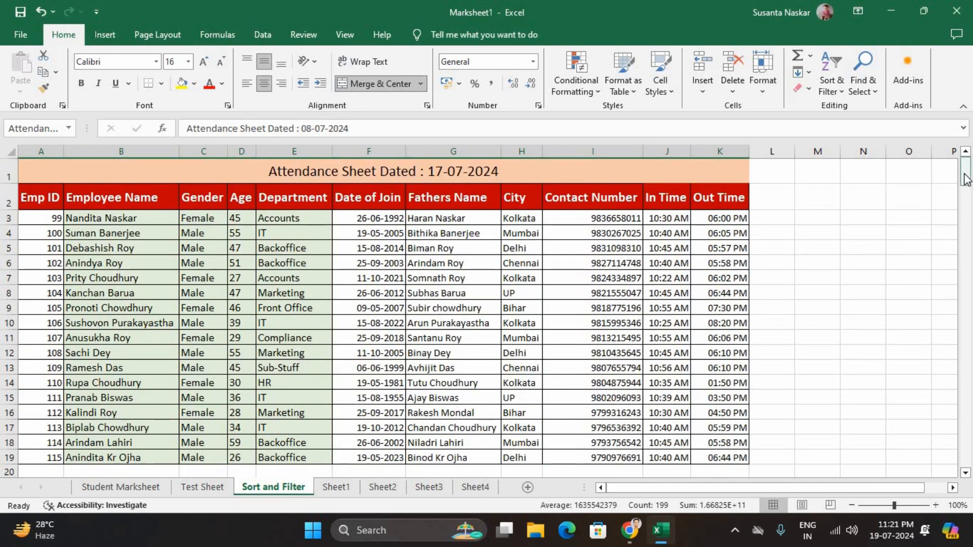
pyautogui.click(845, 205)
pyautogui.click(513, 174)
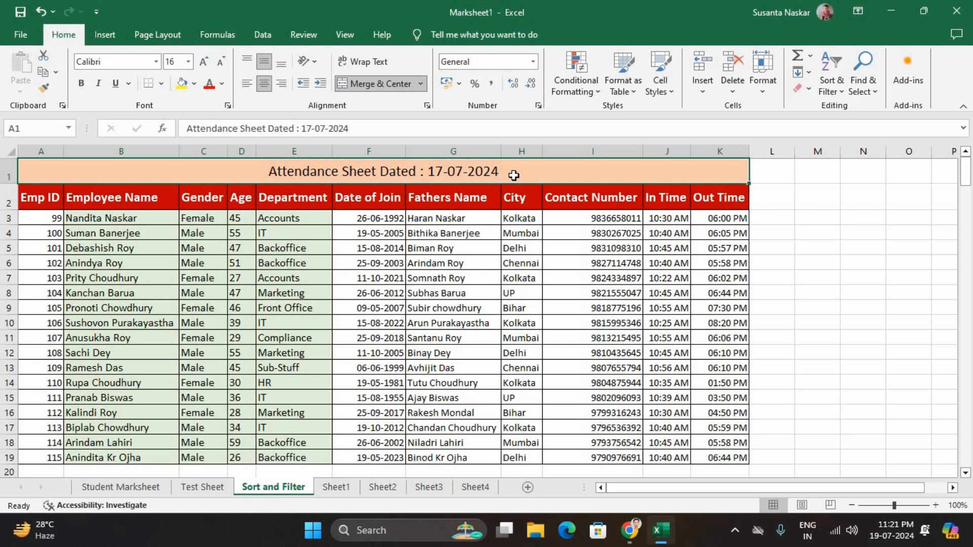
pyautogui.hotkey('ctrl', 'g')
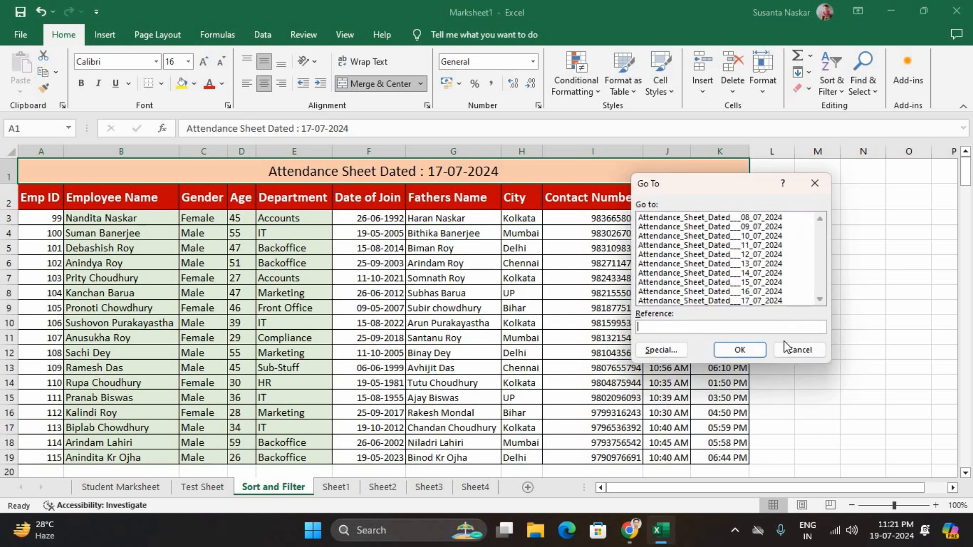
pyautogui.click(799, 350)
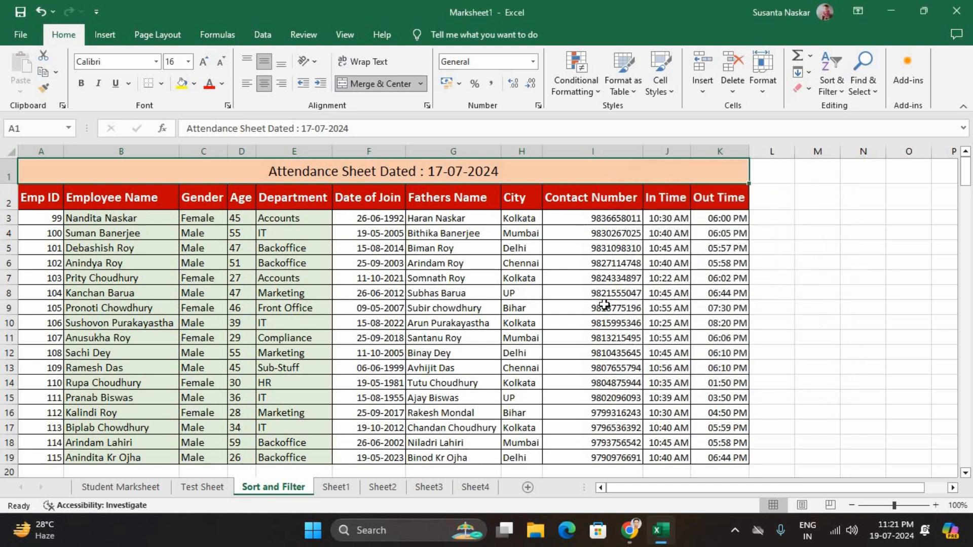
# - From cell M6, use Go To to jump to the named range Attendance_Sheet_Dated___08_07_2024
pyautogui.click(595, 287)
pyautogui.click(820, 261)
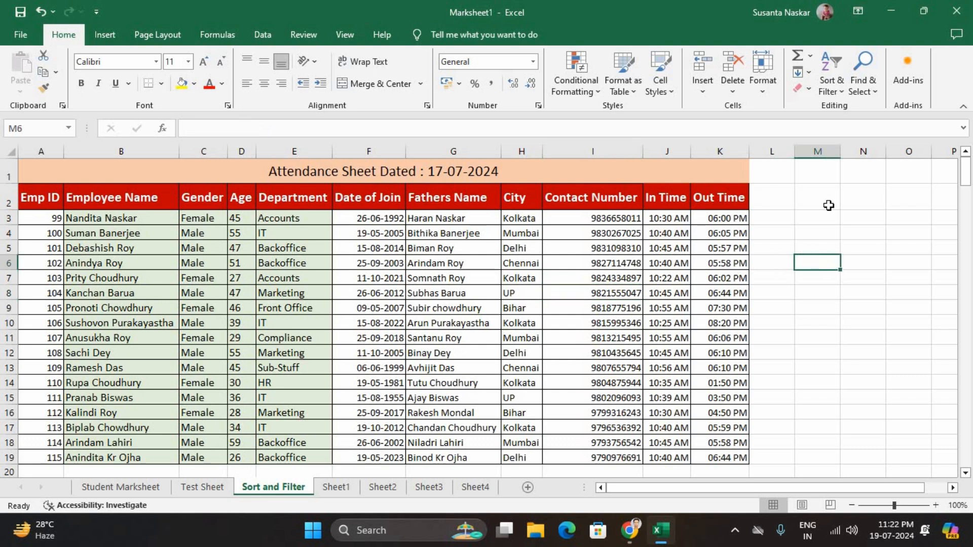
pyautogui.click(863, 83)
pyautogui.click(867, 140)
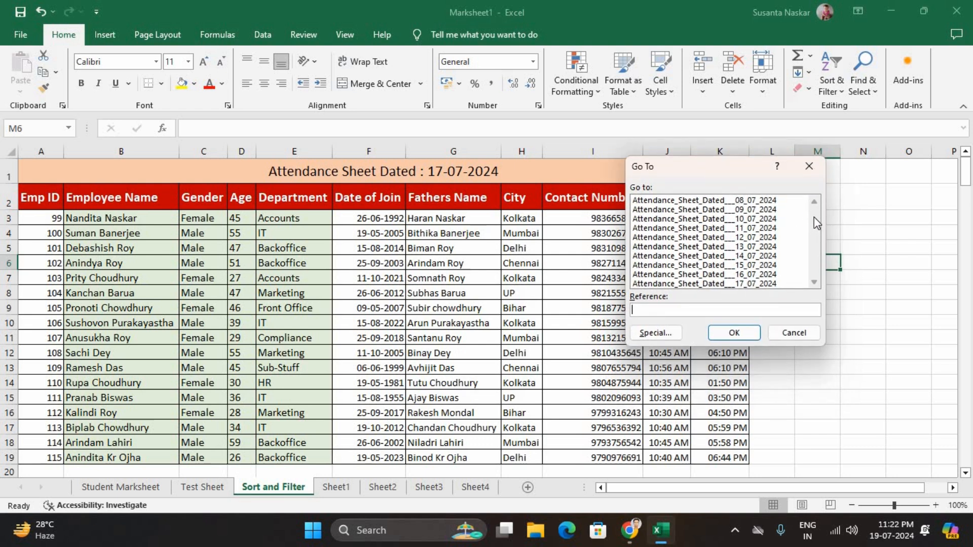
pyautogui.click(801, 228)
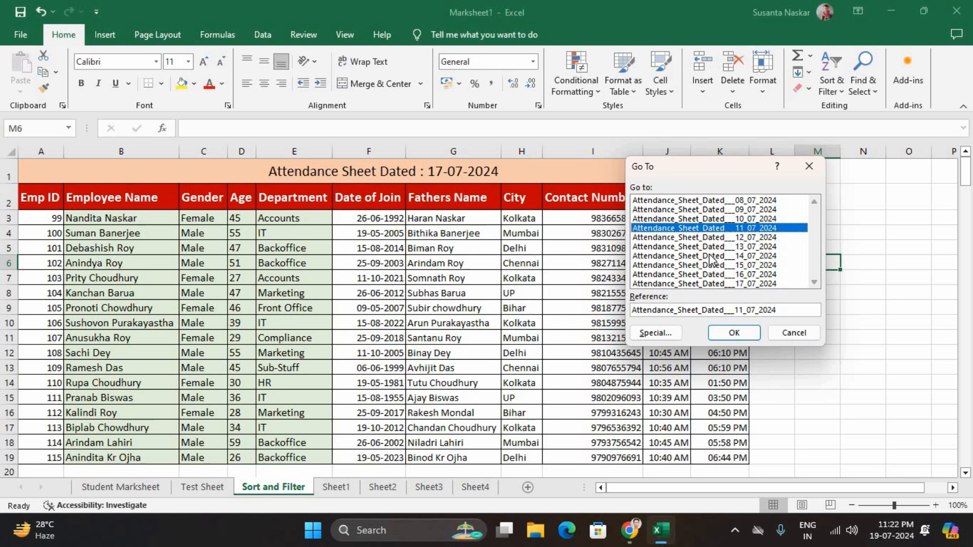
pyautogui.click(715, 201)
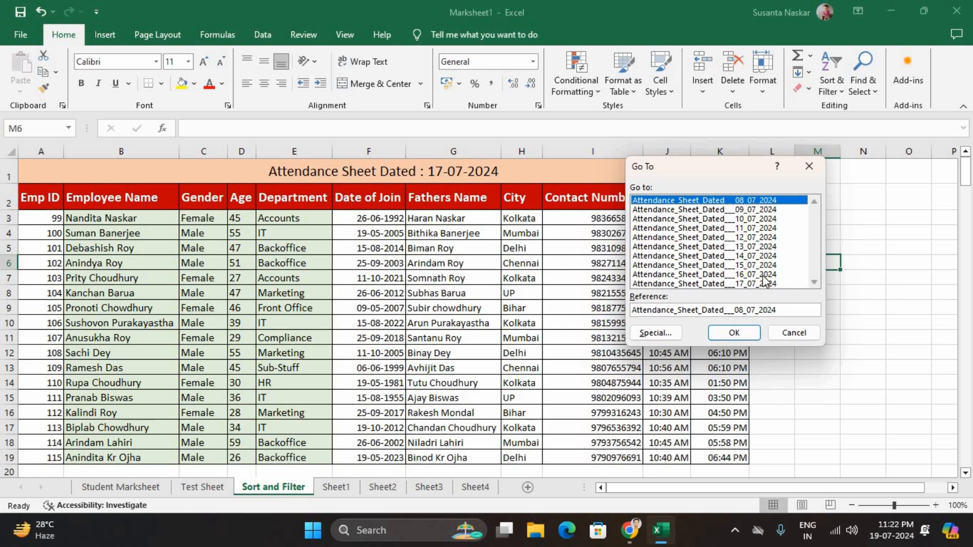
pyautogui.click(734, 333)
pyautogui.moveTo(459, 185); pyautogui.dragTo(425, 458)
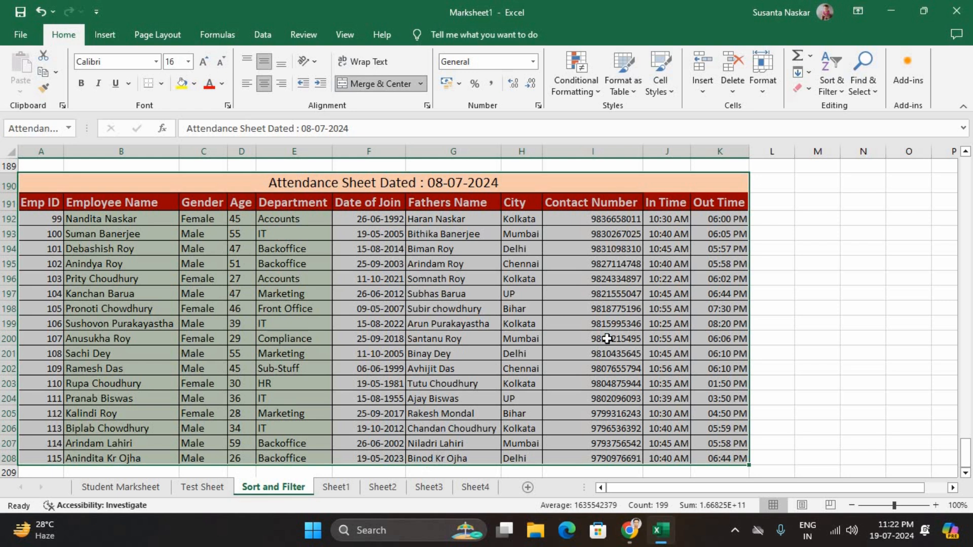
# - Use Go To to jump to the named range Attendance_Sheet_Dated___12_07_2024 and select cell J114 in that table
pyautogui.hotkey('ctrl', 'g')
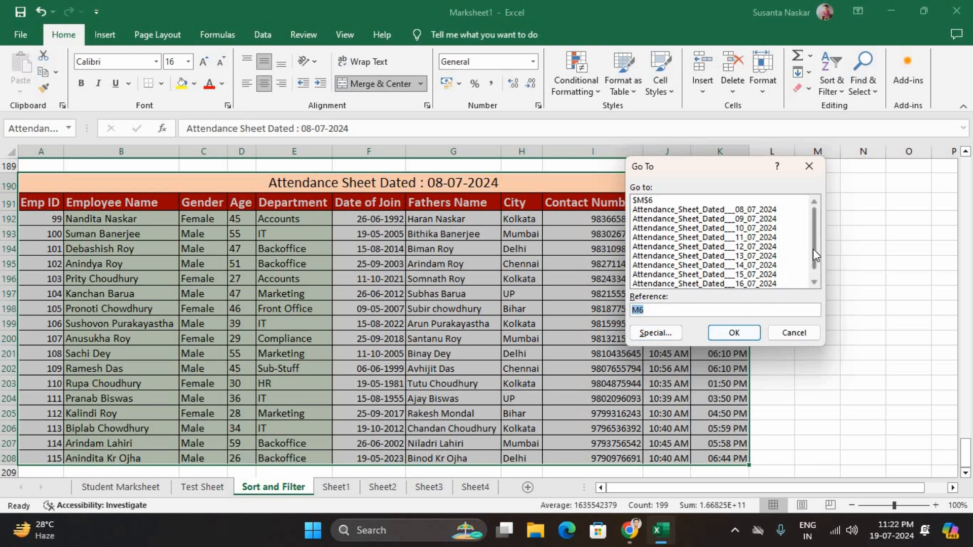
pyautogui.click(721, 248)
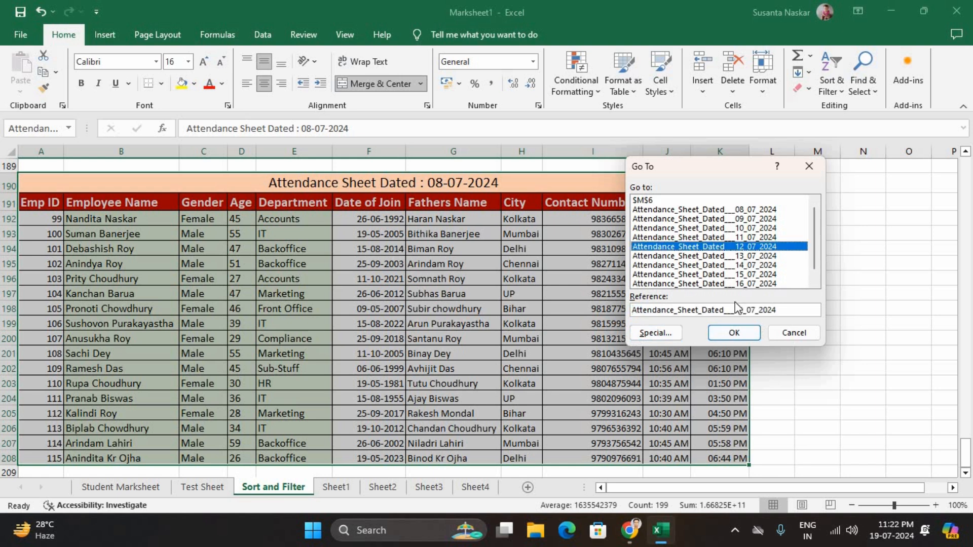
pyautogui.click(733, 333)
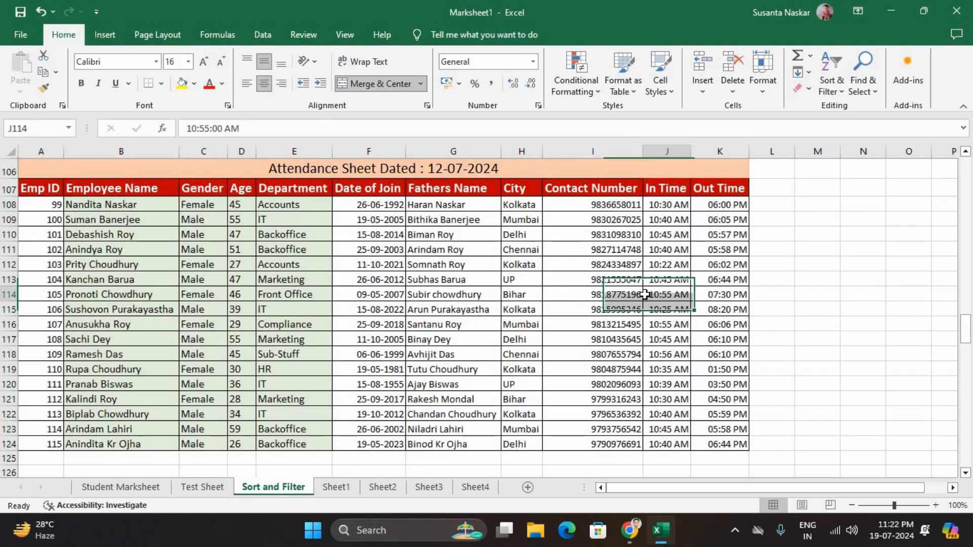
pyautogui.click(651, 295)
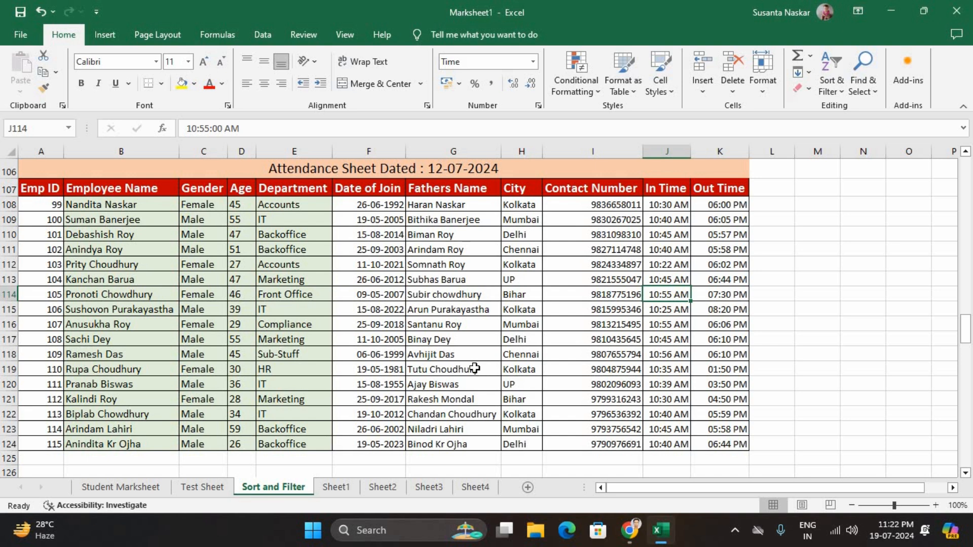
# - Switch to the Student Marksheet sheet and check which attendance names Go To offers from there
pyautogui.click(136, 490)
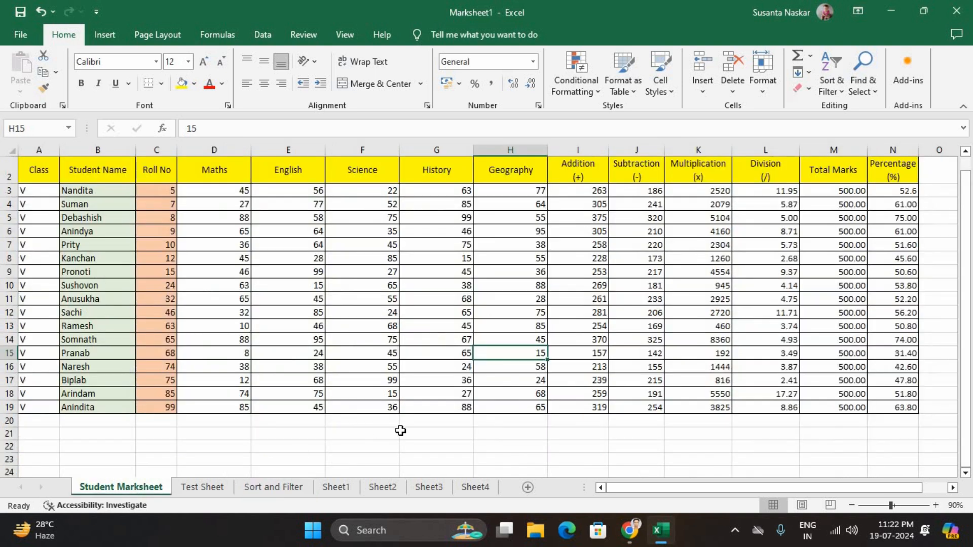
pyautogui.hotkey('ctrl', 'g')
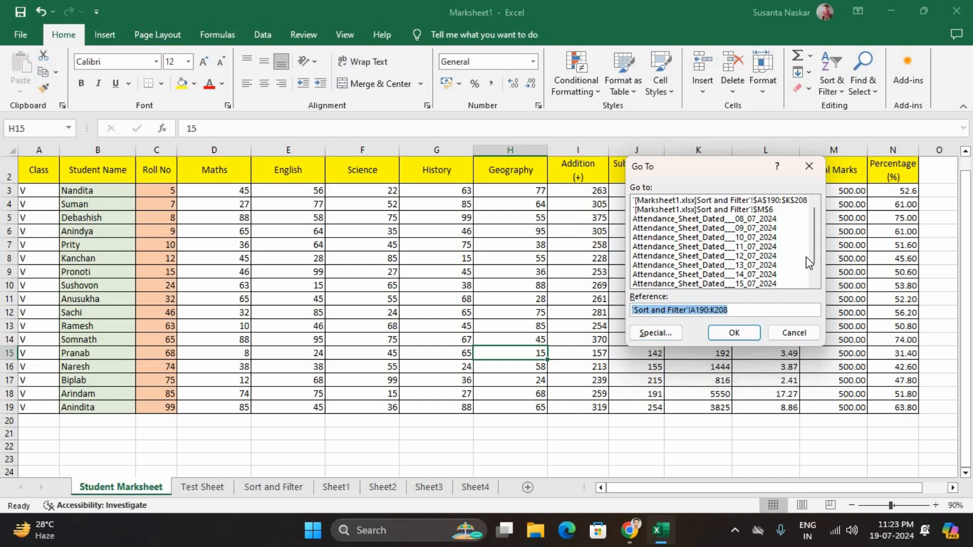
pyautogui.moveTo(814, 241); pyautogui.dragTo(813, 260)
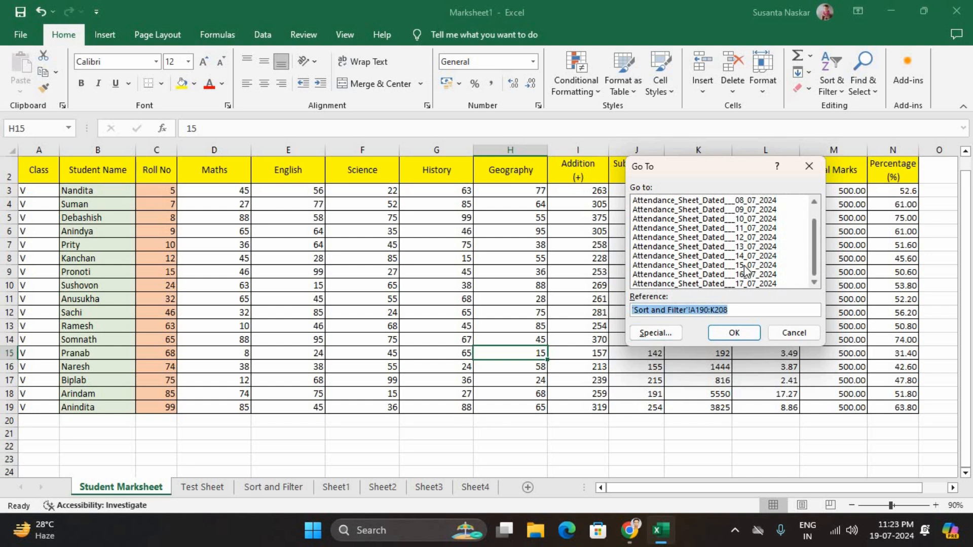
pyautogui.click(778, 332)
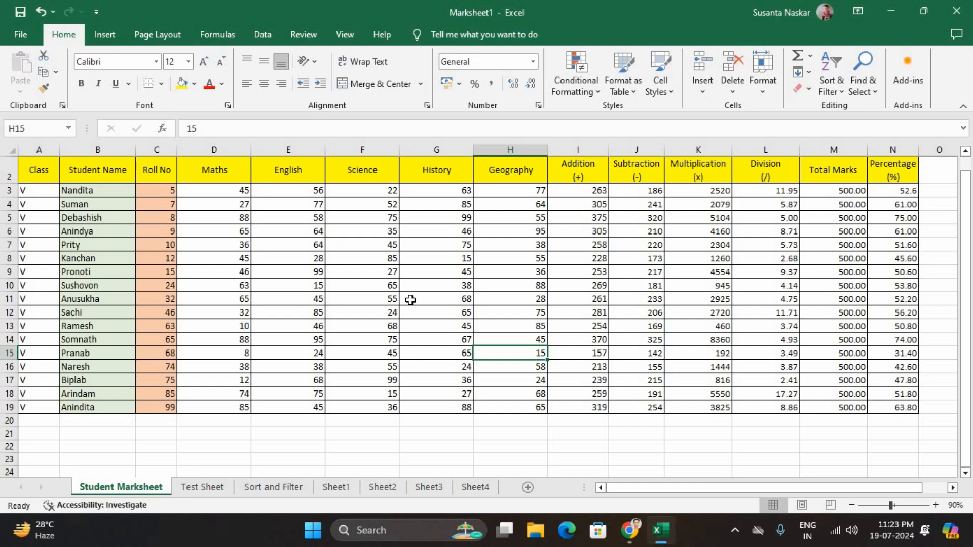
# - From the Student Marksheet sheet, use Go To to jump to the named range Attendance_Sheet_Dated___14_07_2024
pyautogui.hotkey('ctrl', 'g')
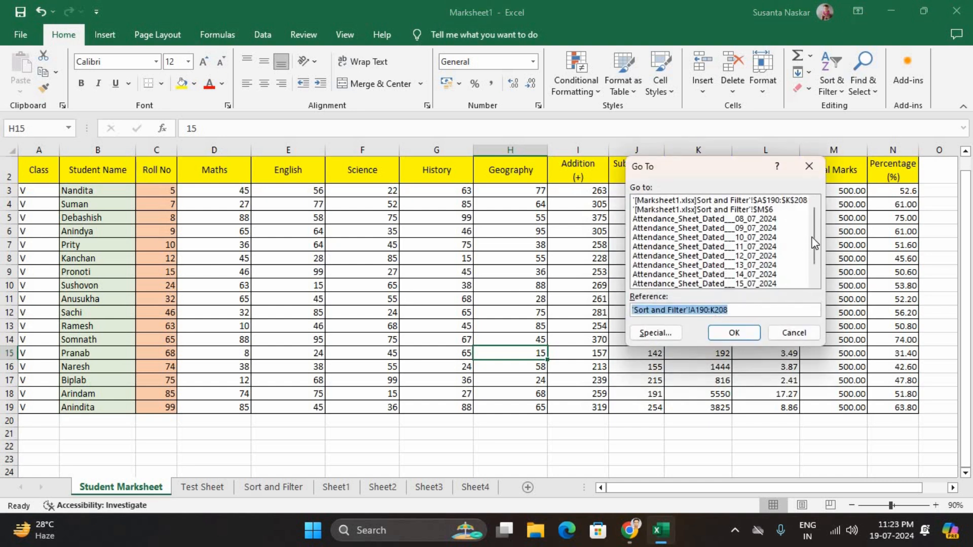
pyautogui.moveTo(811, 237); pyautogui.dragTo(809, 266)
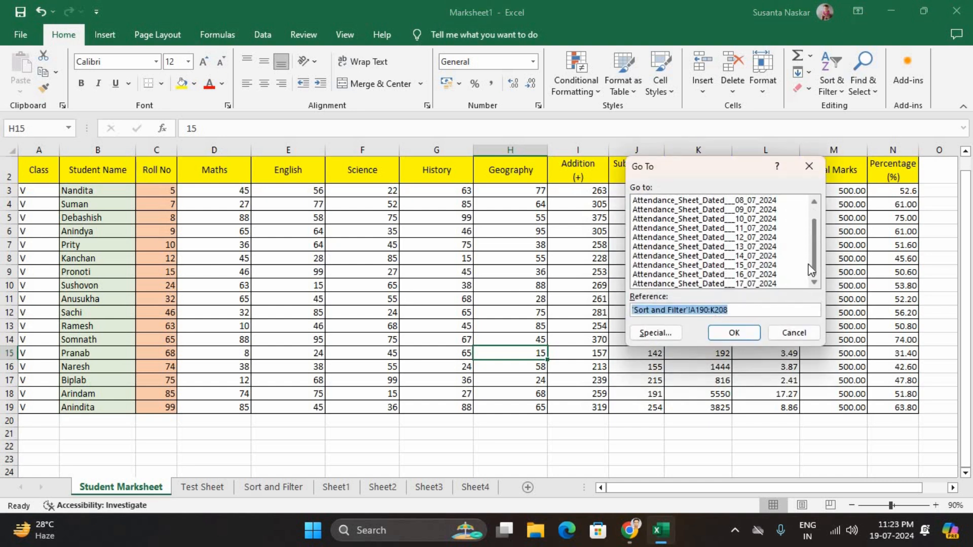
pyautogui.click(740, 259)
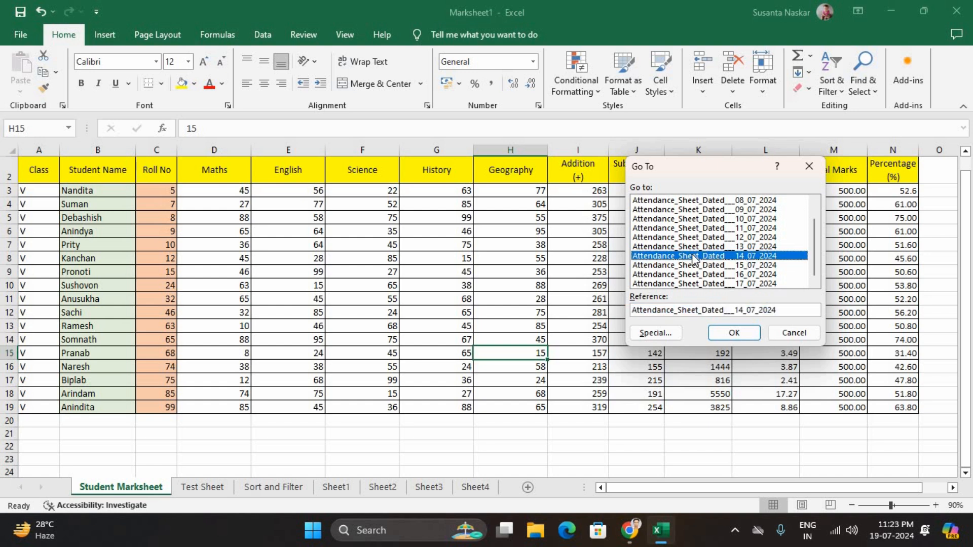
pyautogui.click(734, 332)
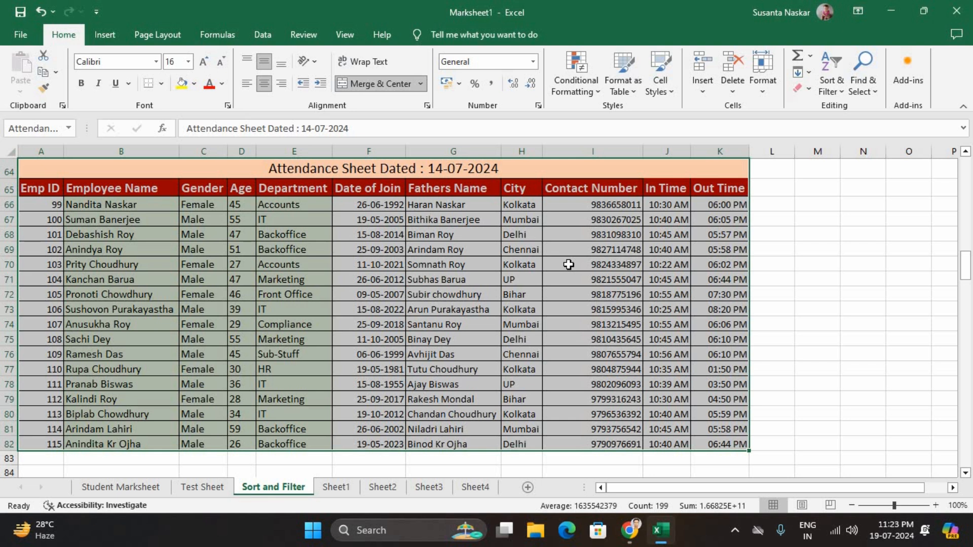
# - Select the student marks table A2:N19, including its header row, on the Student Marksheet sheet
pyautogui.click(143, 486)
pyautogui.click(181, 286)
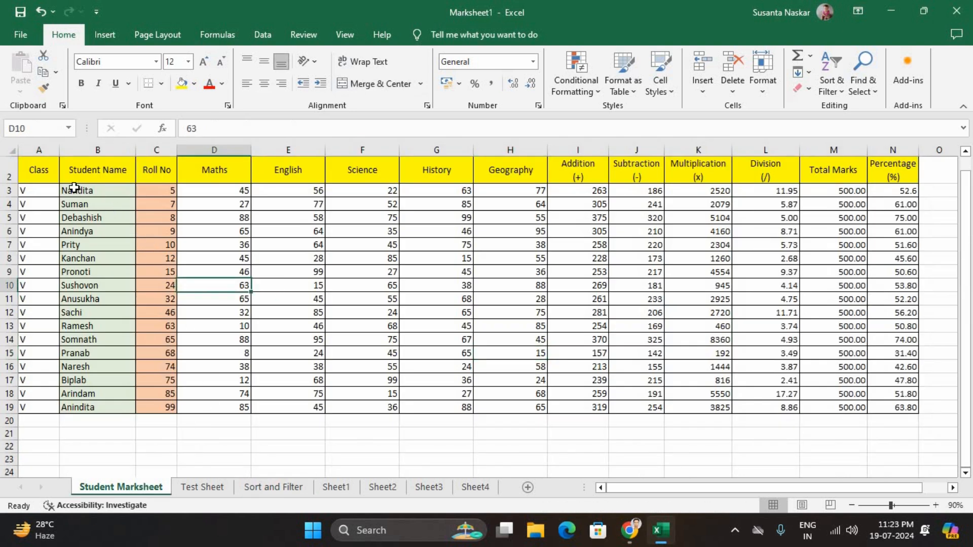
pyautogui.moveTo(35, 172); pyautogui.dragTo(892, 401)
pyautogui.rightClick(895, 379)
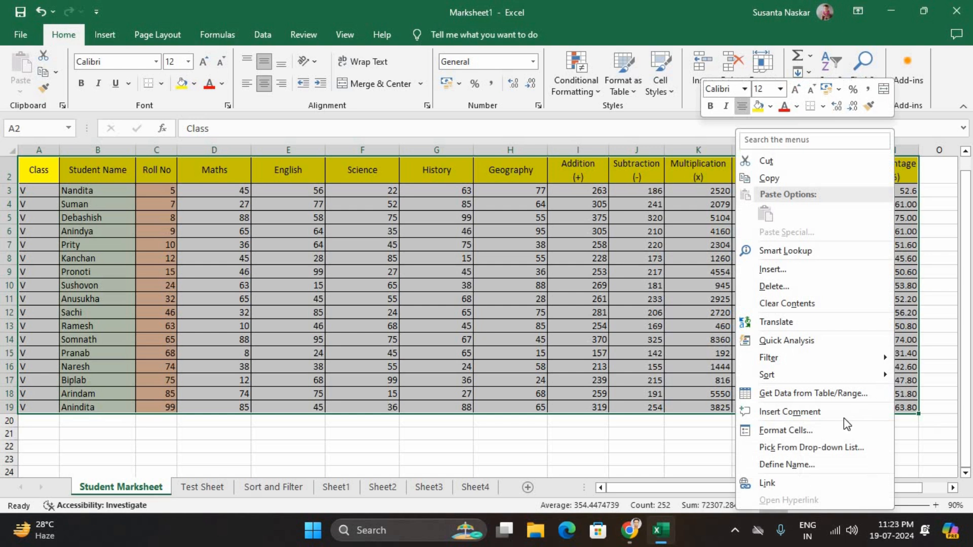
pyautogui.click(826, 462)
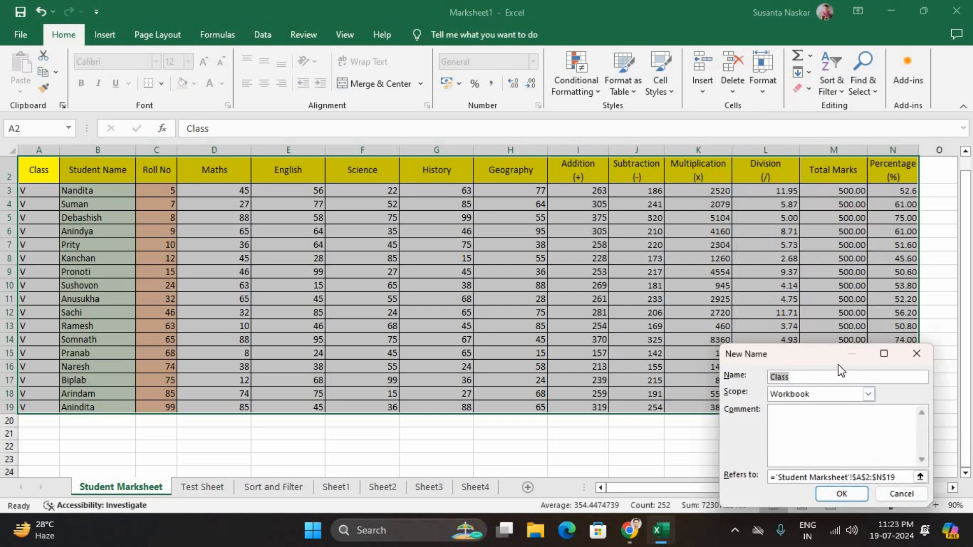
pyautogui.click(900, 494)
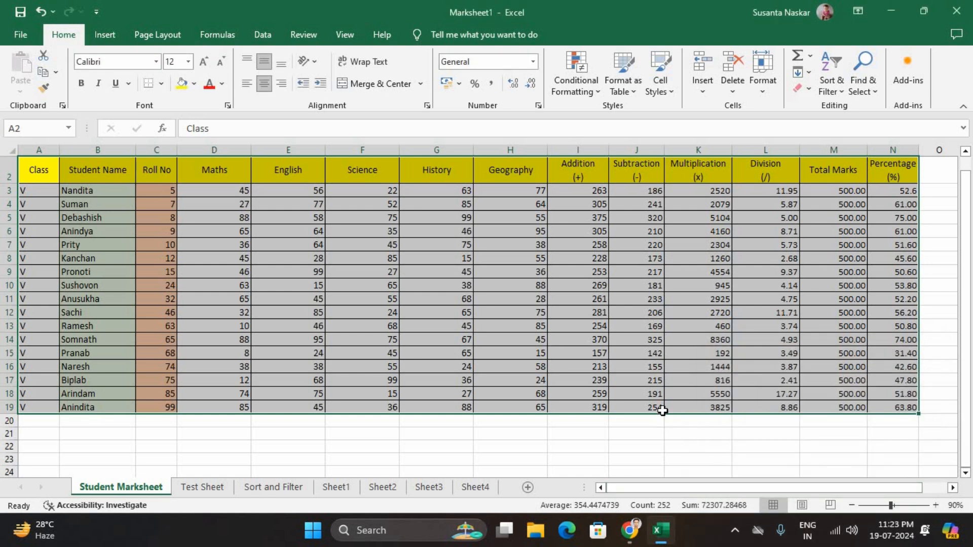
# - Review the full list of named attendance ranges in Go To, down to Attendance_Sheet_Dated___17_07_2024, and close it without jumping
pyautogui.hotkey('ctrl', 'g')
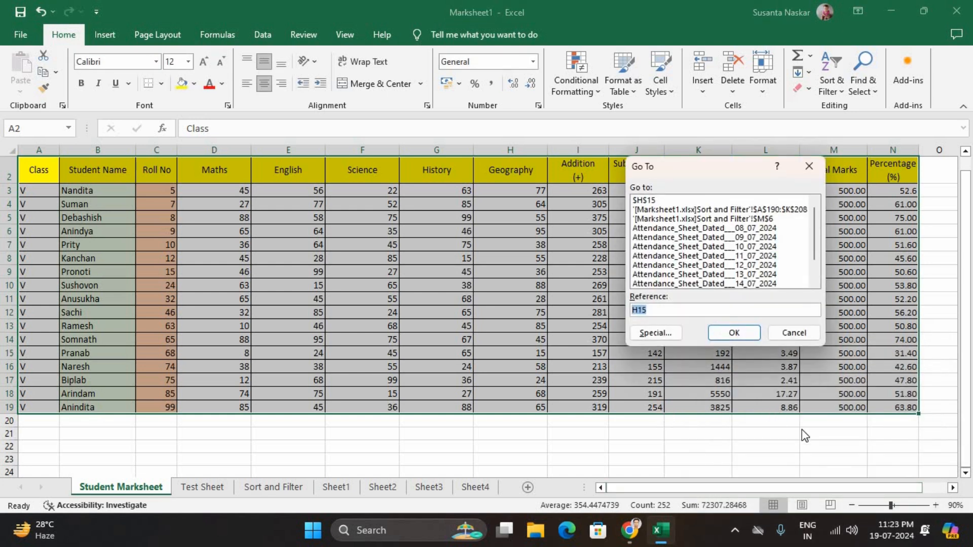
pyautogui.click(793, 333)
pyautogui.click(830, 84)
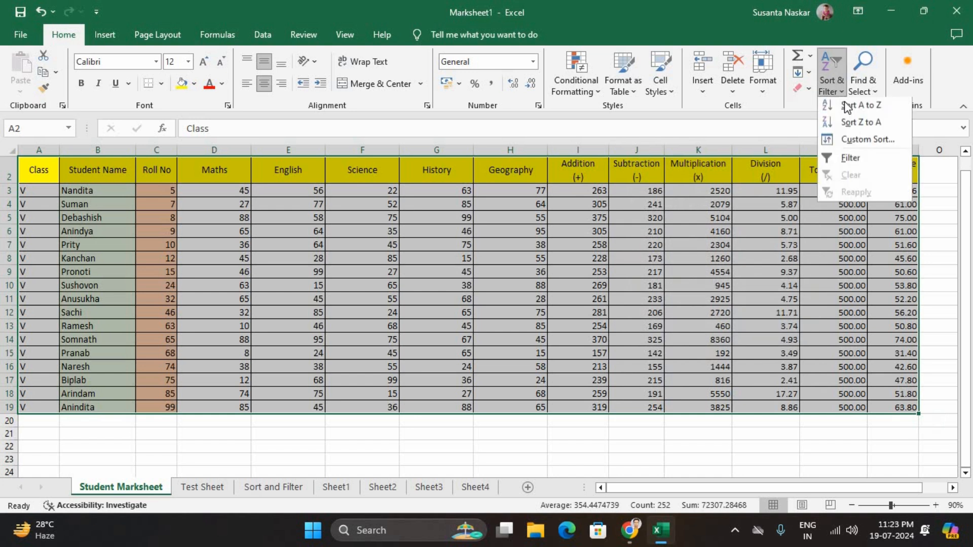
pyautogui.click(860, 75)
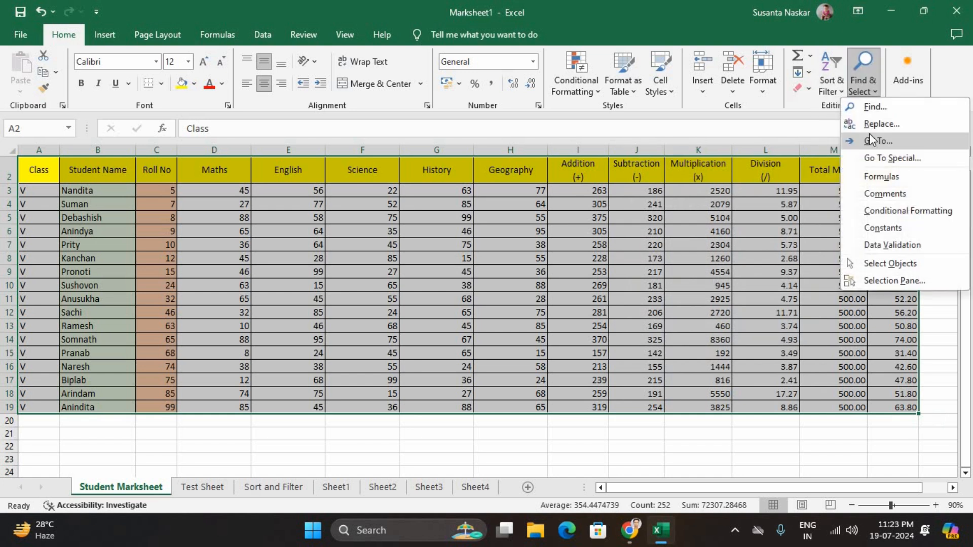
pyautogui.click(868, 133)
pyautogui.moveTo(814, 242); pyautogui.dragTo(815, 271)
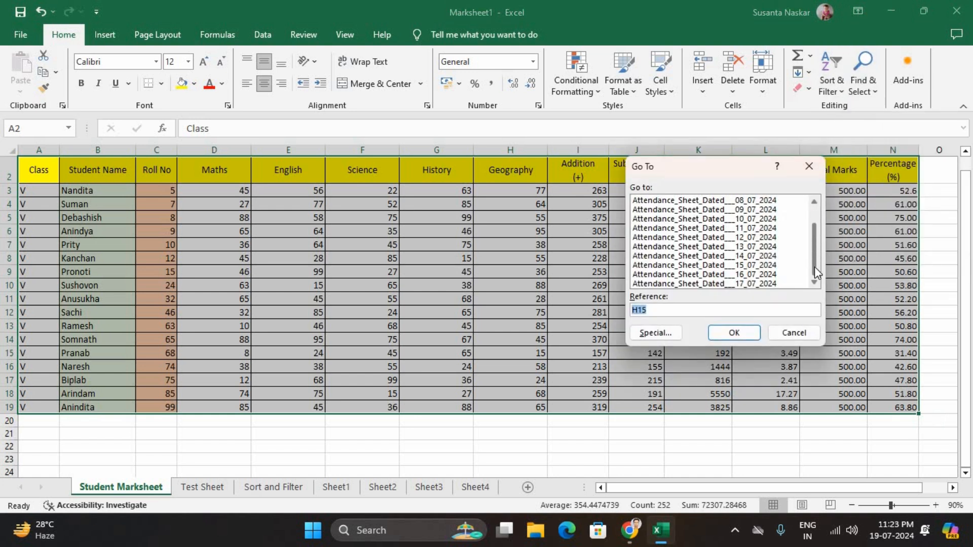
pyautogui.click(795, 332)
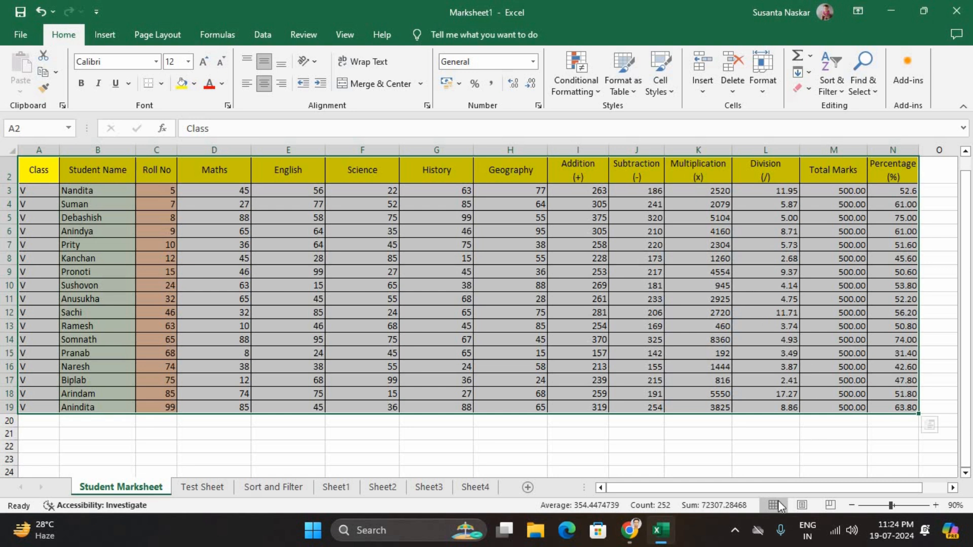
pyautogui.click(734, 530)
pyautogui.rightClick(706, 459)
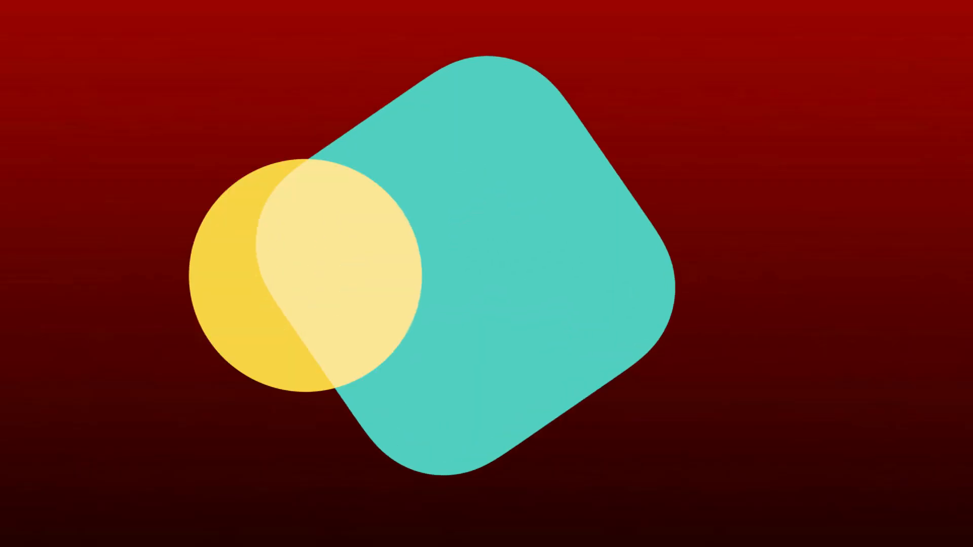